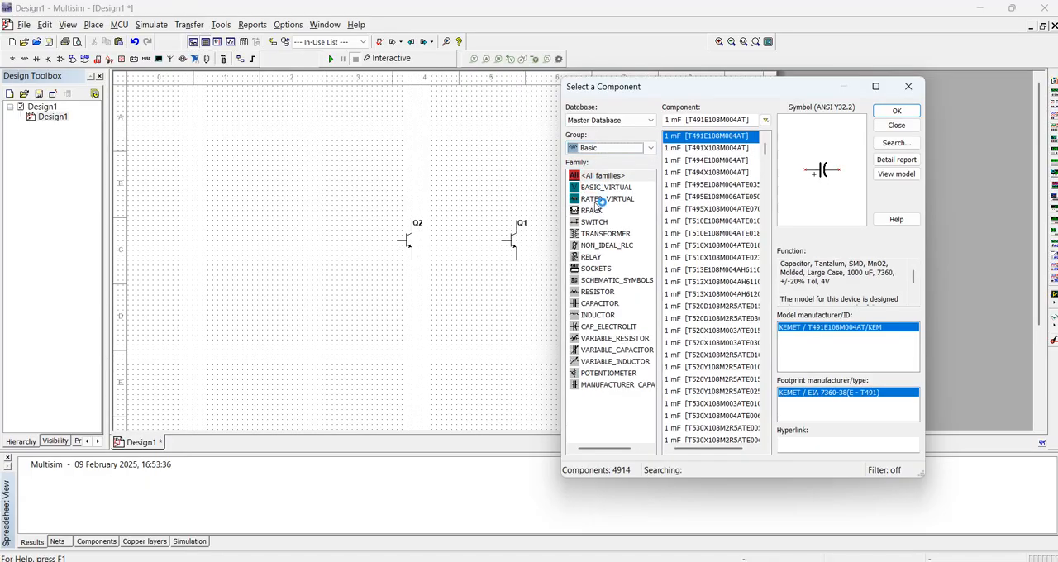
Place a vertical 1 kΩ resistor below transistor Q1 and a copy of it above transistor Q2
{"action": "left_click", "coordinate": [603, 296]}
{"action": "key", "text": "Return"}
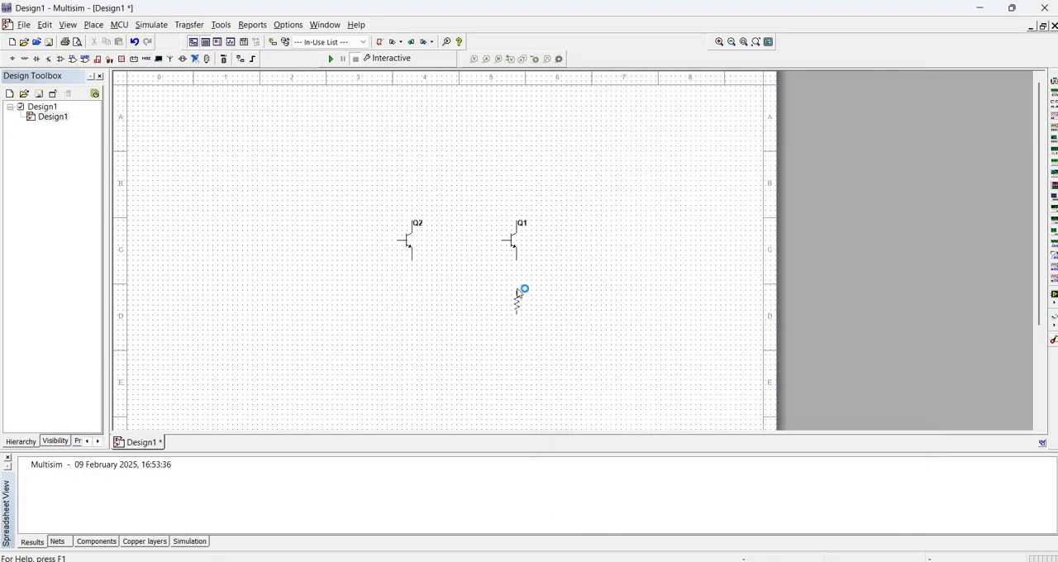
{"action": "left_click", "coordinate": [516, 299]}
{"action": "left_click", "coordinate": [915, 86]}
{"action": "key", "text": "ctrl+c"}
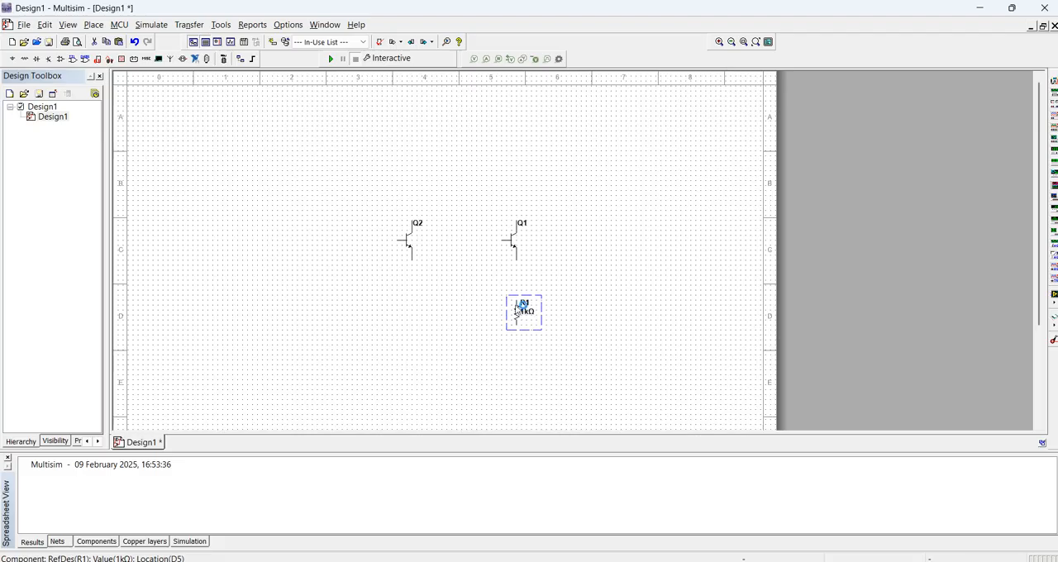
{"action": "key", "text": "ctrl+v"}
{"action": "left_click", "coordinate": [414, 196]}
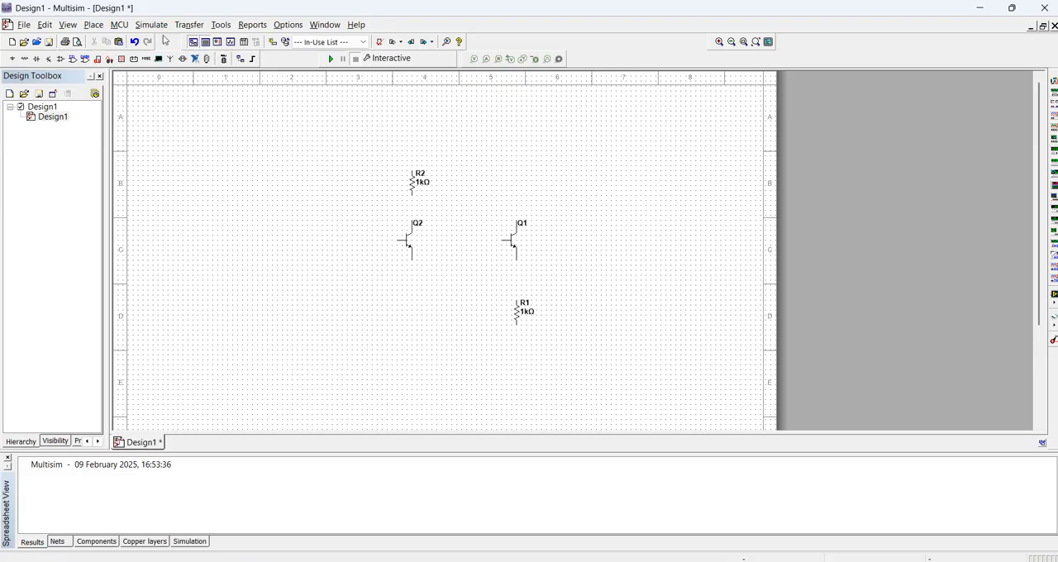
Place a DC_POWER source from the POWER_SOURCES family, oriented vertically, above resistor R2
{"action": "left_click", "coordinate": [94, 25]}
{"action": "left_click", "coordinate": [116, 40]}
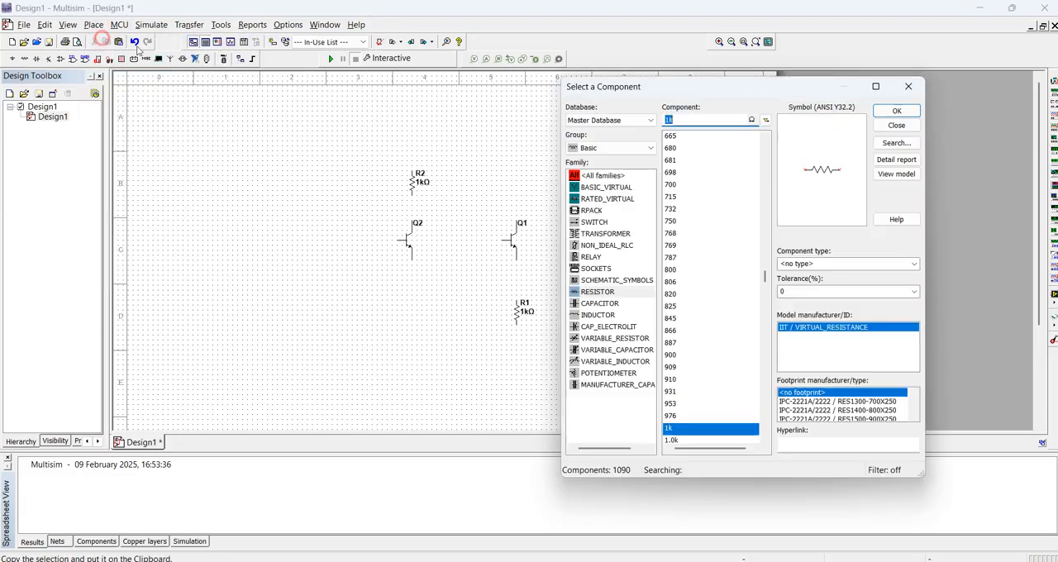
{"action": "left_click", "coordinate": [590, 149]}
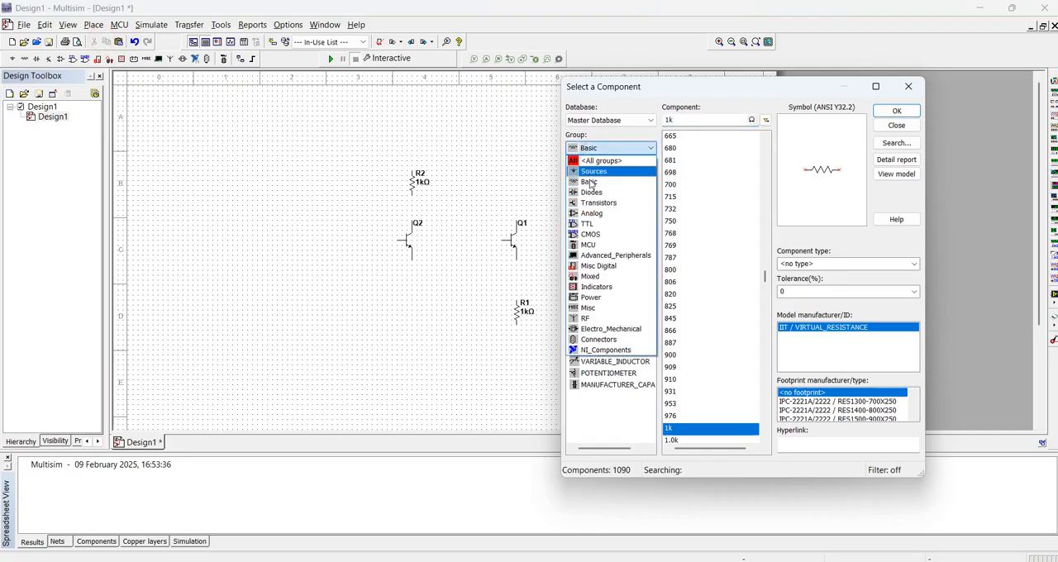
{"action": "left_click", "coordinate": [591, 171]}
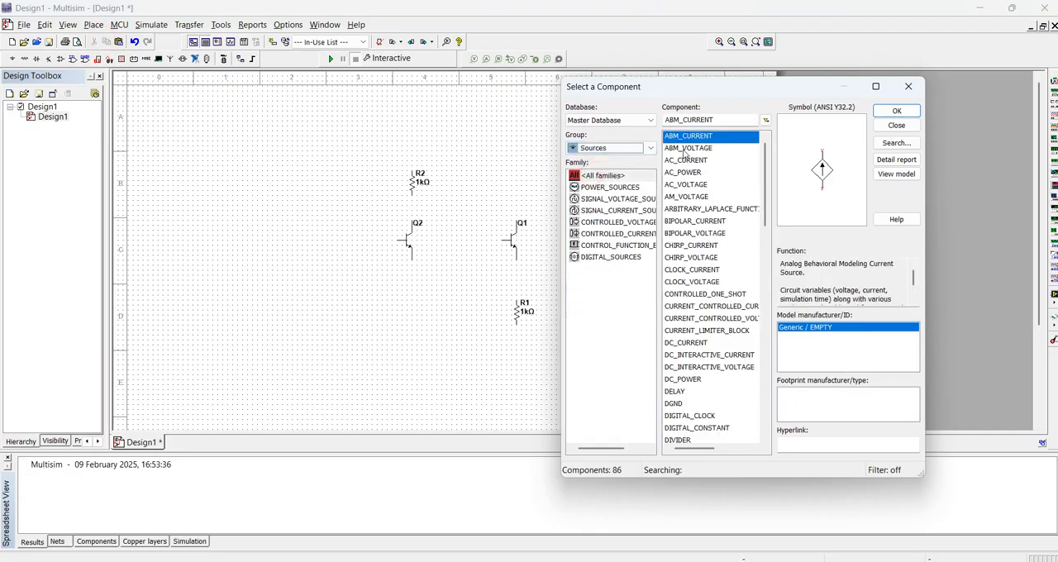
{"action": "left_click", "coordinate": [595, 187]}
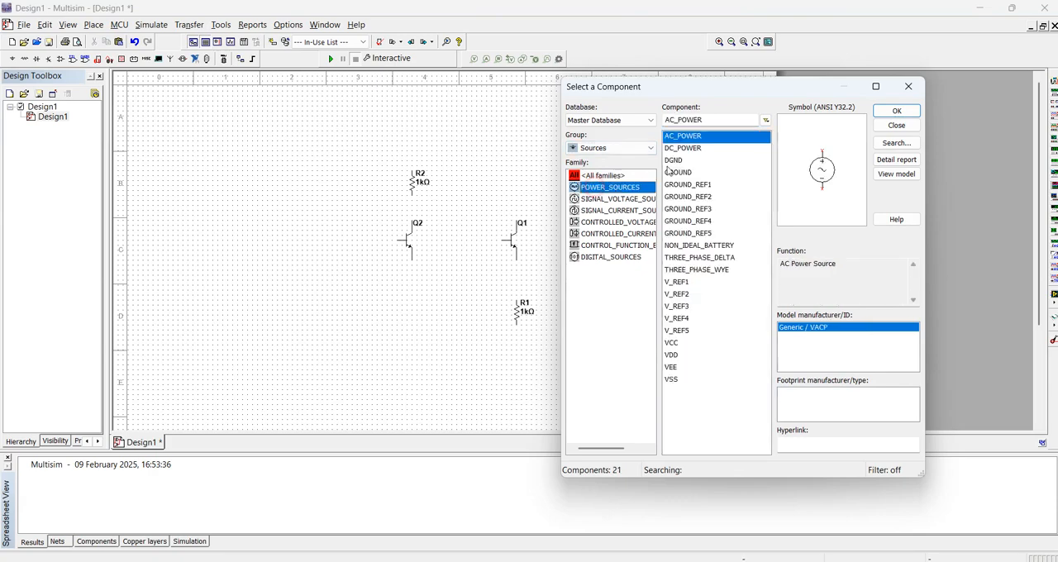
{"action": "double_click", "coordinate": [685, 137]}
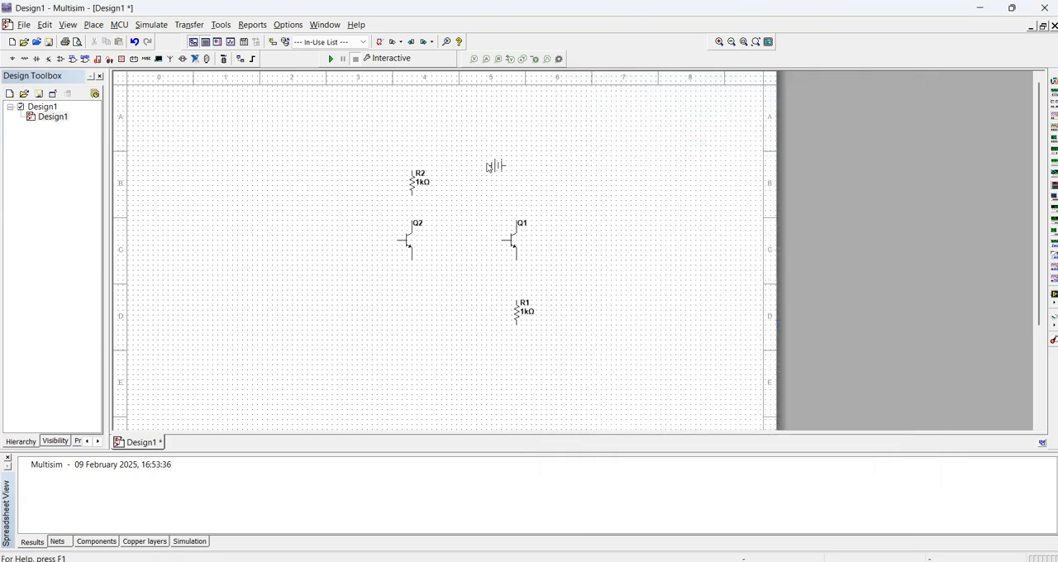
{"action": "left_click", "coordinate": [411, 128]}
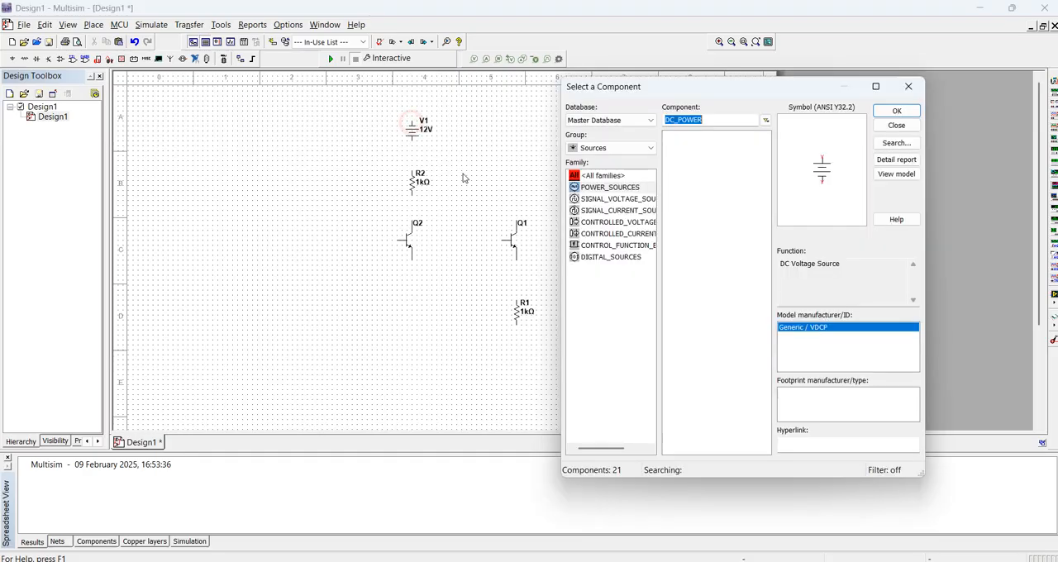
Place a GROUND symbol directly below resistor R1 and finish component selection
{"action": "double_click", "coordinate": [678, 171]}
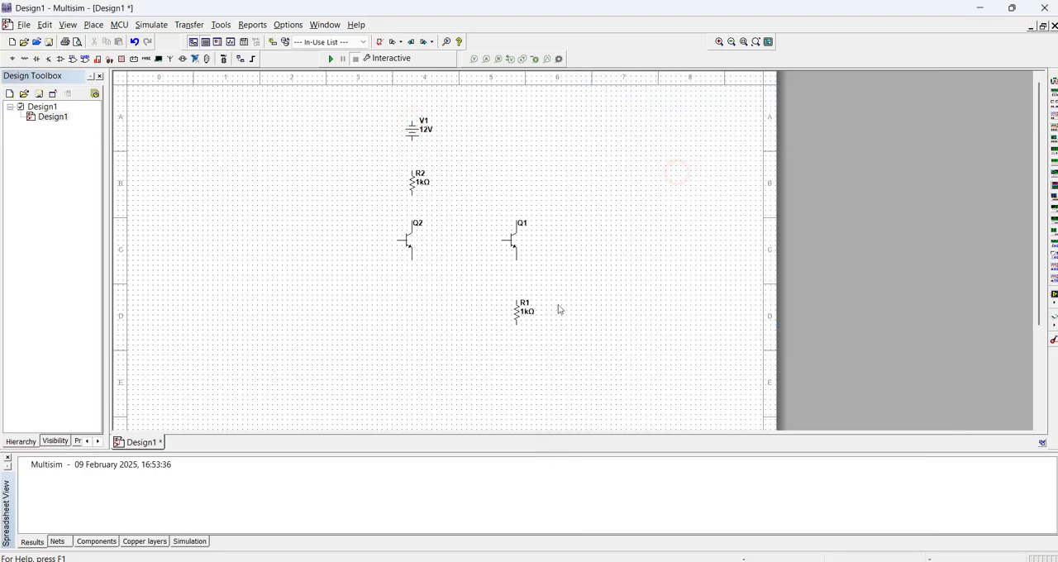
{"action": "left_click", "coordinate": [514, 354]}
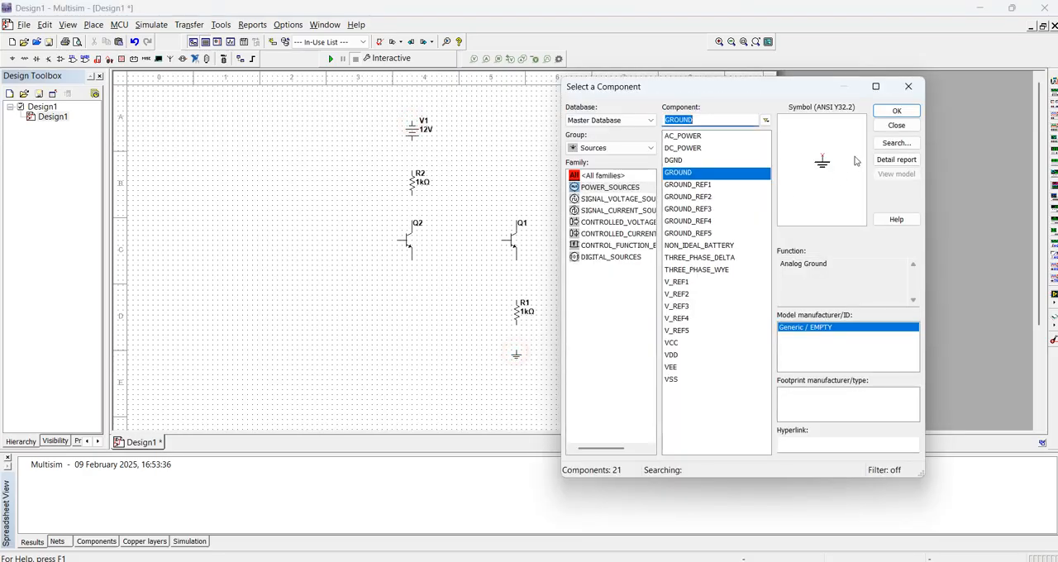
{"action": "left_click", "coordinate": [911, 89]}
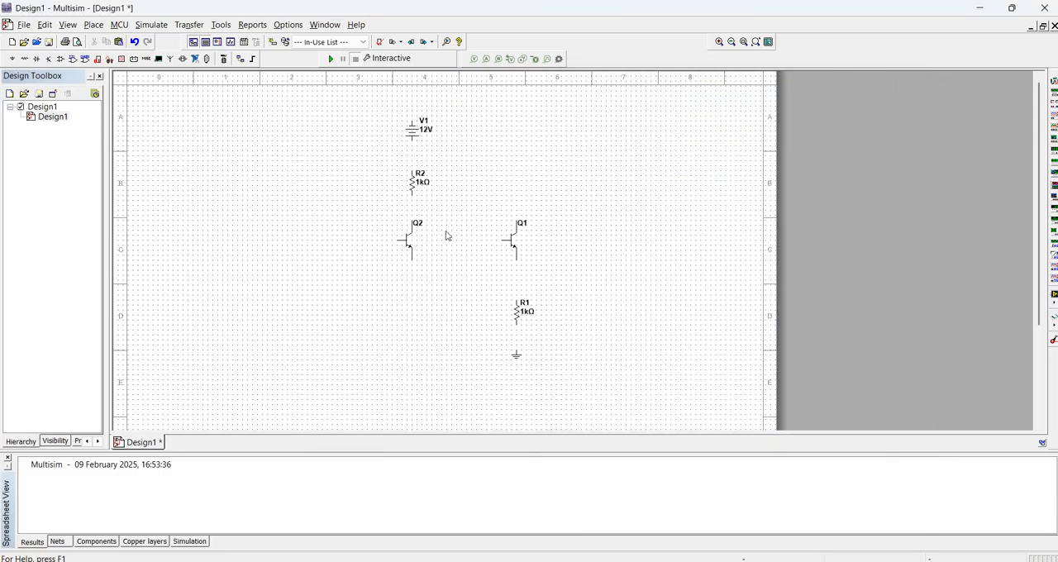
Copy the 1 kΩ resistor R1 and place the duplicate above transistor Q1, level with R2
{"action": "left_click", "coordinate": [521, 311]}
{"action": "left_click", "coordinate": [517, 168]}
{"action": "key", "text": "ctrl+v"}
{"action": "left_click", "coordinate": [518, 198]}
Wire R3 to Q1's collector and R2 to Q2's collector, joining both resistors' upper ends to source V1's lower terminal
{"action": "left_click", "coordinate": [517, 195]}
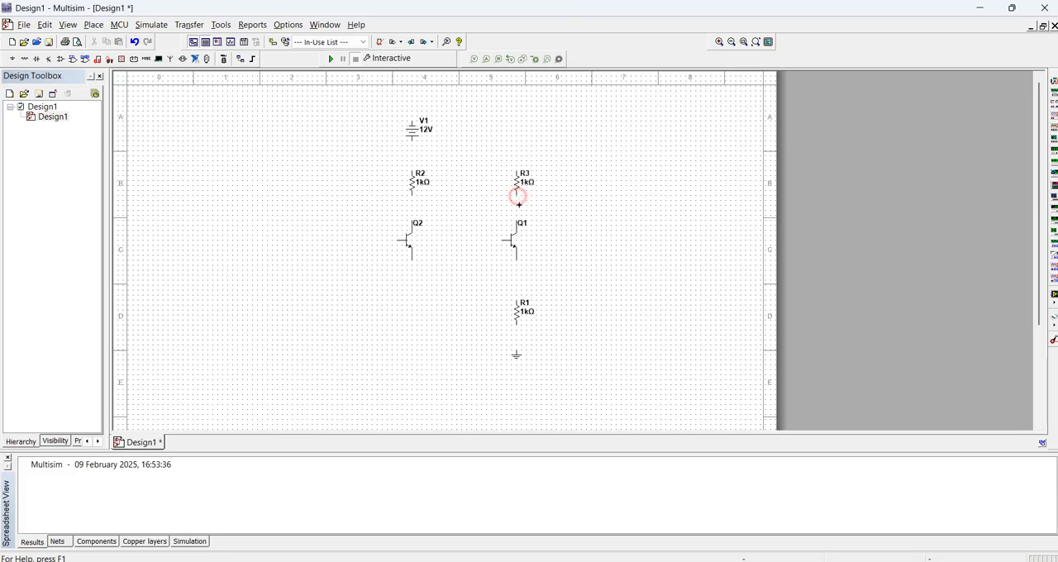
{"action": "left_click", "coordinate": [516, 231]}
{"action": "left_click", "coordinate": [516, 170]}
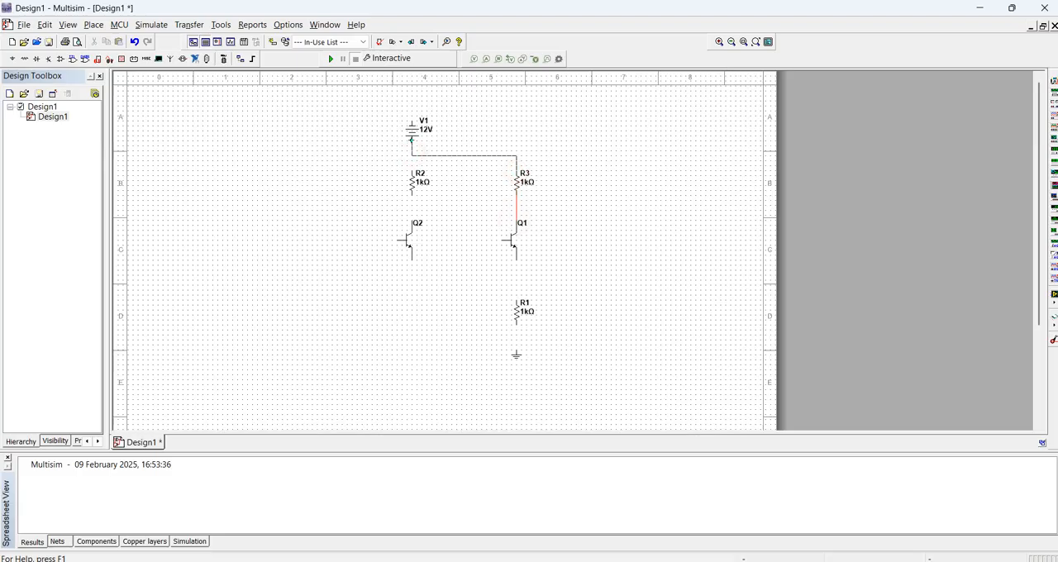
{"action": "left_click", "coordinate": [411, 141]}
{"action": "left_click", "coordinate": [411, 168]}
{"action": "left_click", "coordinate": [411, 155]}
{"action": "left_click", "coordinate": [412, 194]}
{"action": "left_click", "coordinate": [411, 218]}
Wire Q1's emitter through R1 to ground and connect Q2's emitter to the same ground line
{"action": "left_click", "coordinate": [516, 260]}
{"action": "left_click", "coordinate": [517, 299]}
{"action": "left_click", "coordinate": [516, 325]}
{"action": "left_click", "coordinate": [516, 350]}
{"action": "left_click", "coordinate": [412, 259]}
{"action": "left_click", "coordinate": [516, 339]}
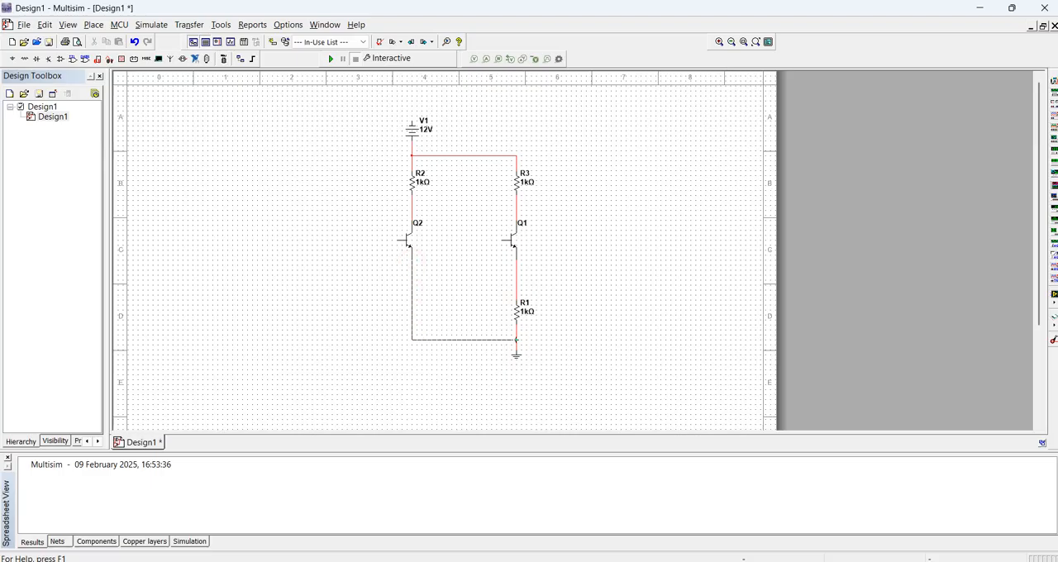
Flip transistor Q2 horizontally and move it back in line below R2 so its collector and emitter wires run straight
{"action": "left_click", "coordinate": [408, 243]}
{"action": "right_click", "coordinate": [408, 243]}
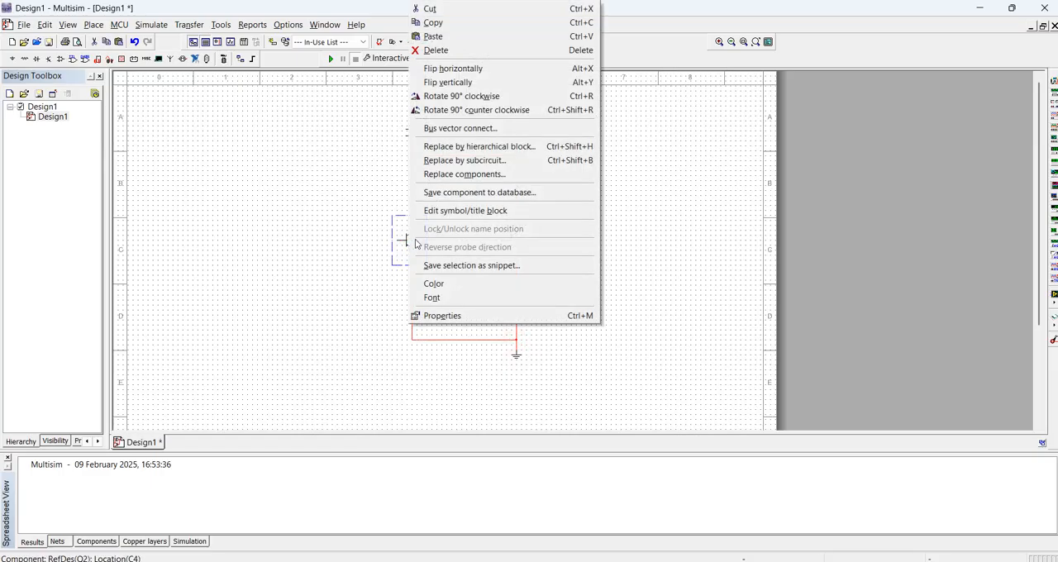
{"action": "left_click", "coordinate": [455, 69]}
{"action": "left_click", "coordinate": [358, 246]}
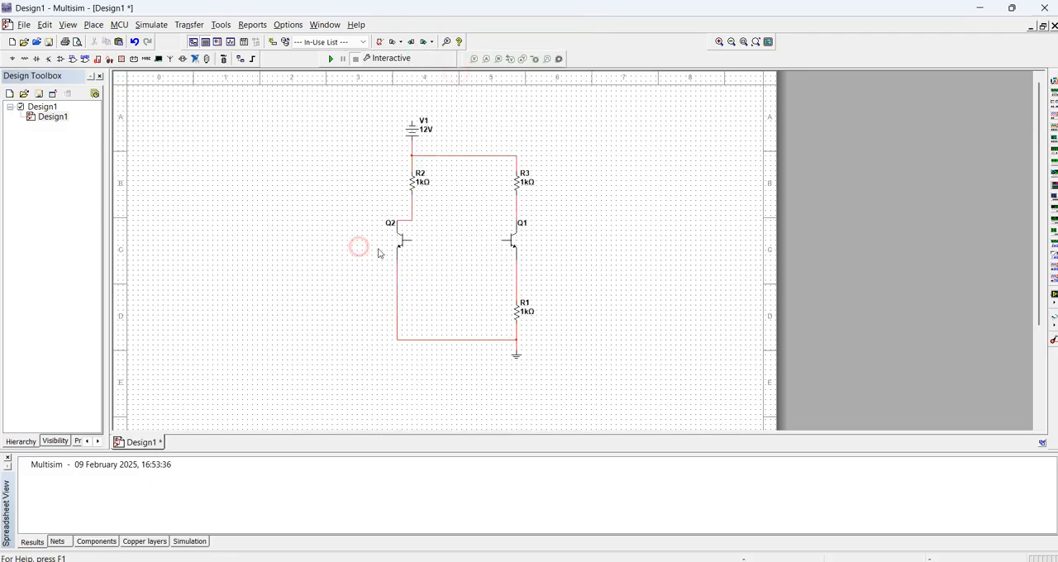
{"action": "left_click_drag", "start_coordinate": [401, 246], "coordinate": [416, 253]}
{"action": "left_click", "coordinate": [365, 250]}
Wire Q2's base to its own collector and connect Q1's base to Q2's base
{"action": "left_click", "coordinate": [423, 240]}
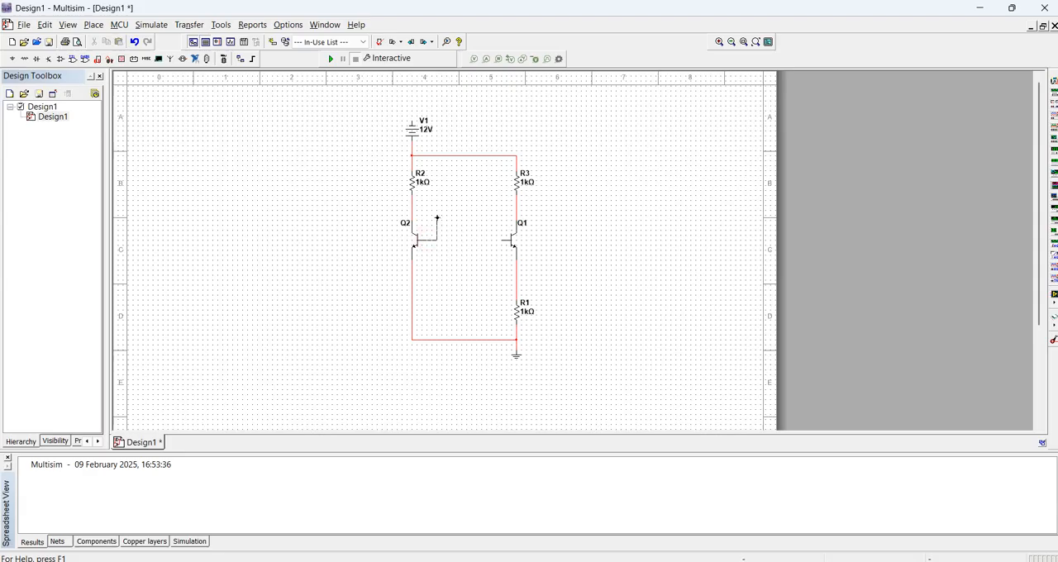
{"action": "left_click", "coordinate": [446, 217]}
{"action": "left_click", "coordinate": [412, 216]}
{"action": "left_click", "coordinate": [501, 239]}
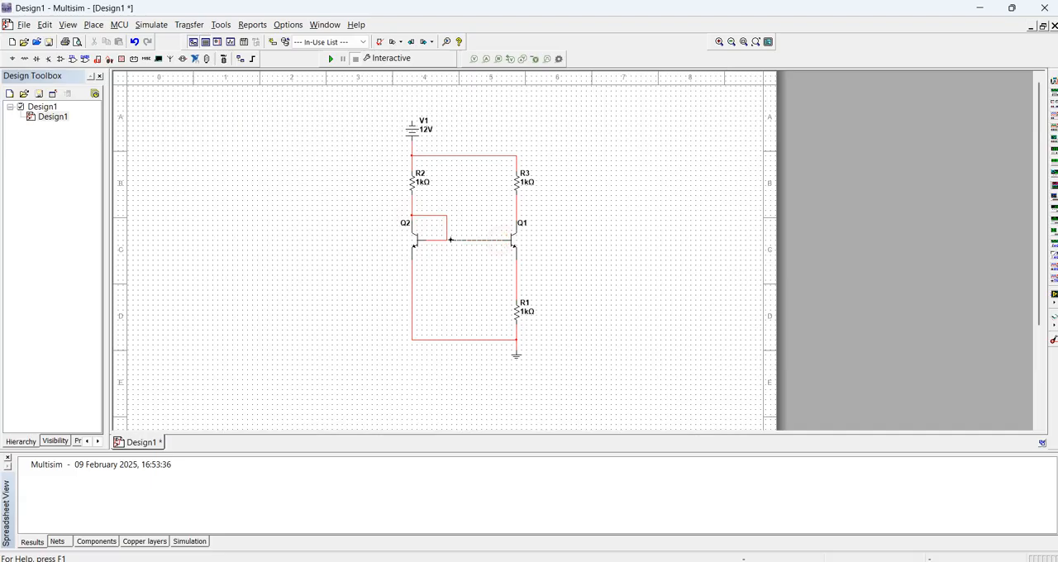
{"action": "left_click", "coordinate": [447, 240]}
Place an upside-down copy of the ground symbol above V1, connected to the source's upper terminal
{"action": "left_click", "coordinate": [515, 360]}
{"action": "key", "text": "ctrl+c"}
{"action": "key", "text": "ctrl+v"}
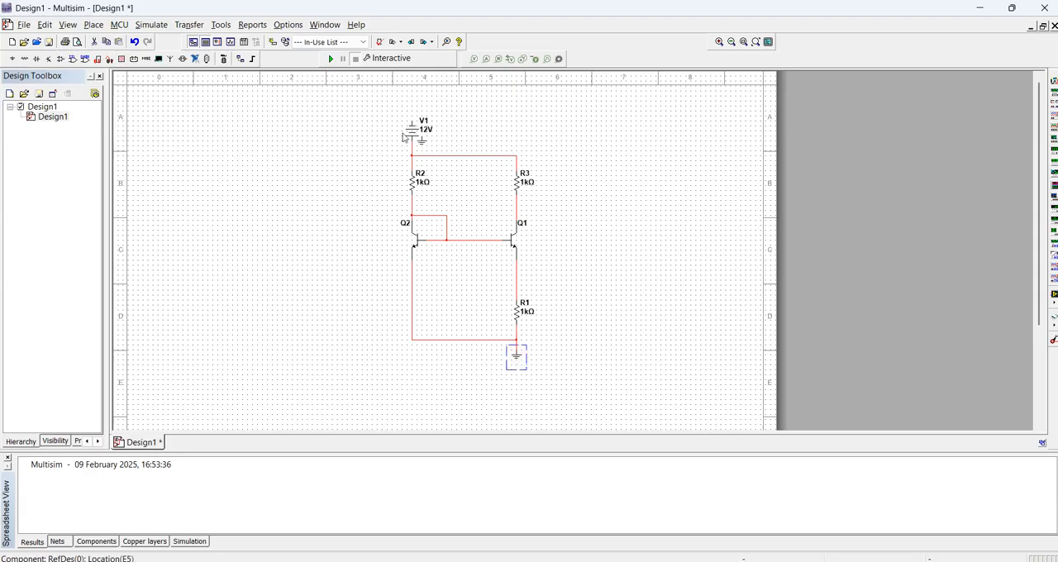
{"action": "left_click", "coordinate": [411, 110]}
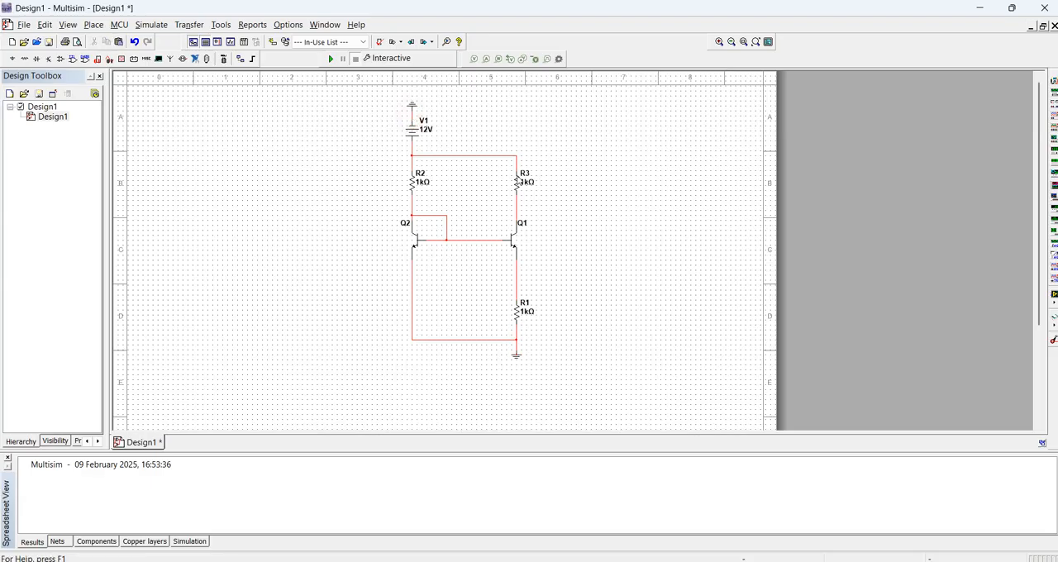
Change the reference designator of resistor R3 above Q1 to RC
{"action": "double_click", "coordinate": [517, 178]}
{"action": "left_click", "coordinate": [401, 124]}
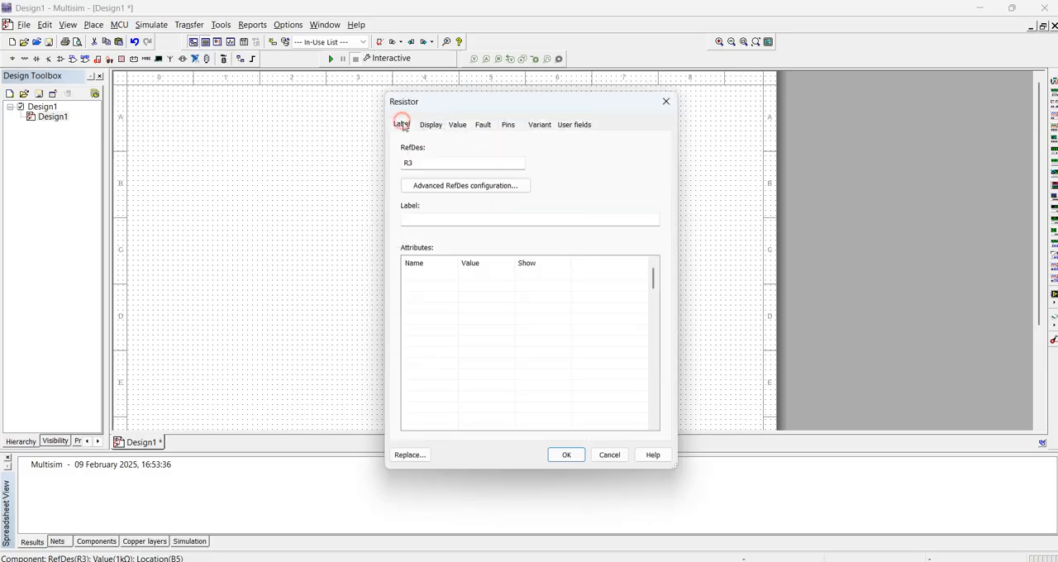
{"action": "double_click", "coordinate": [412, 163]}
{"action": "type", "text": "RX"}
{"action": "key", "text": "Return"}
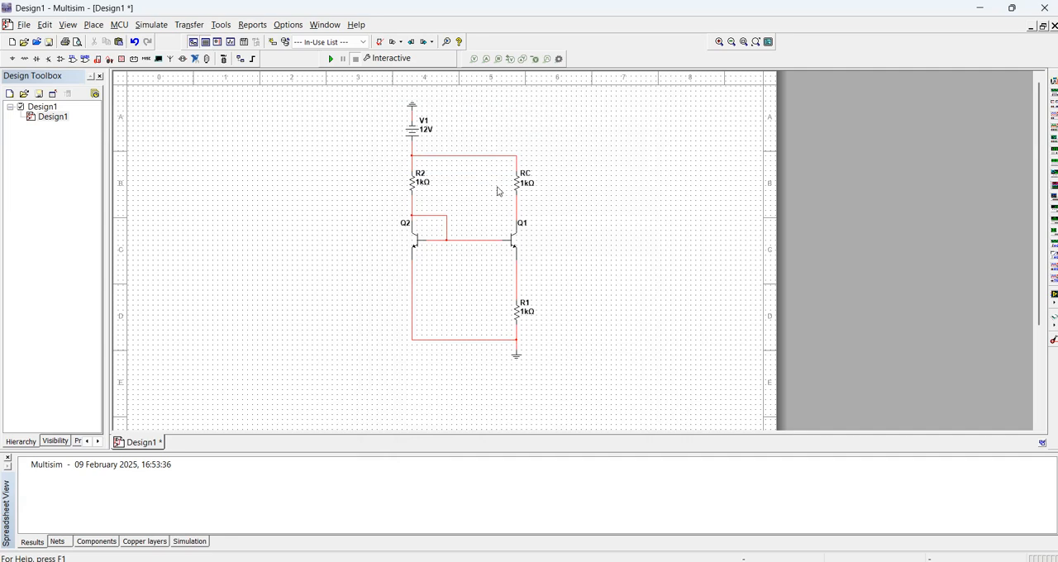
Change the reference designator of resistor R1 below Q1 to RE
{"action": "double_click", "coordinate": [527, 305]}
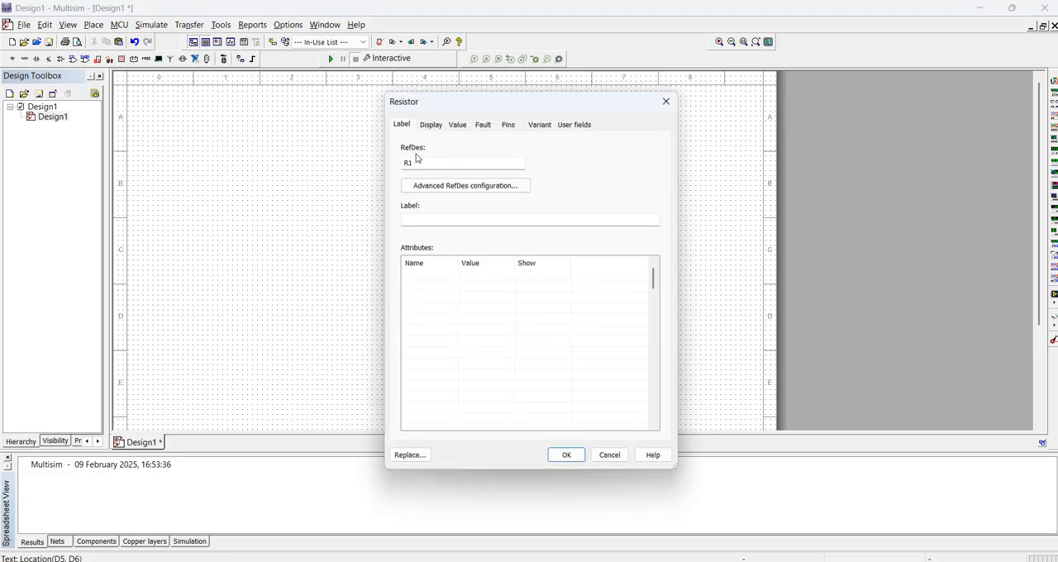
{"action": "double_click", "coordinate": [411, 163]}
{"action": "type", "text": "RE"}
{"action": "left_click", "coordinate": [565, 454]}
Set the resistance of emitter resistor RE to 2.66 Ω
{"action": "double_click", "coordinate": [517, 308]}
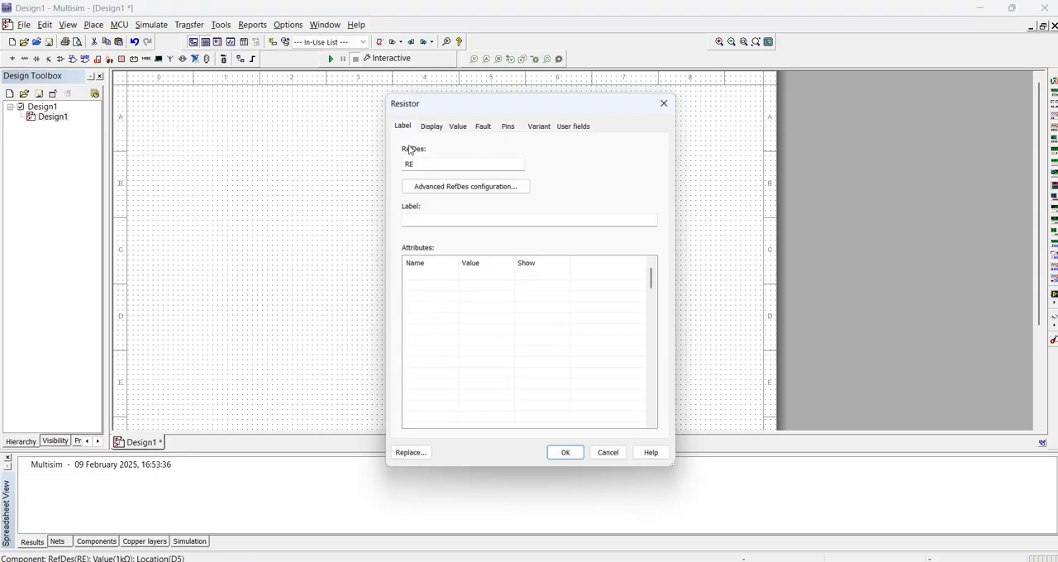
{"action": "left_click", "coordinate": [457, 125]}
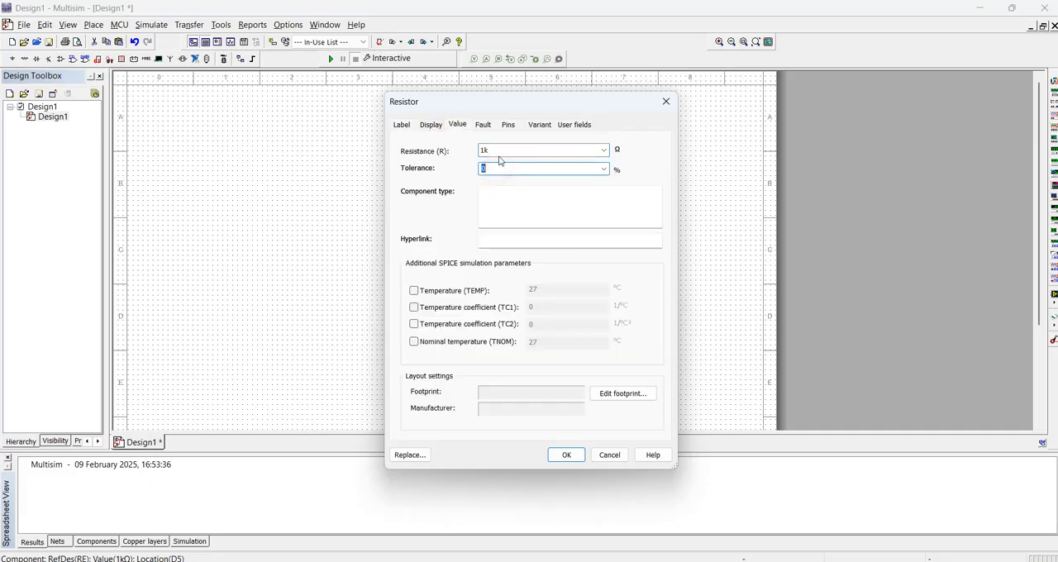
{"action": "type", "text": "2.66"}
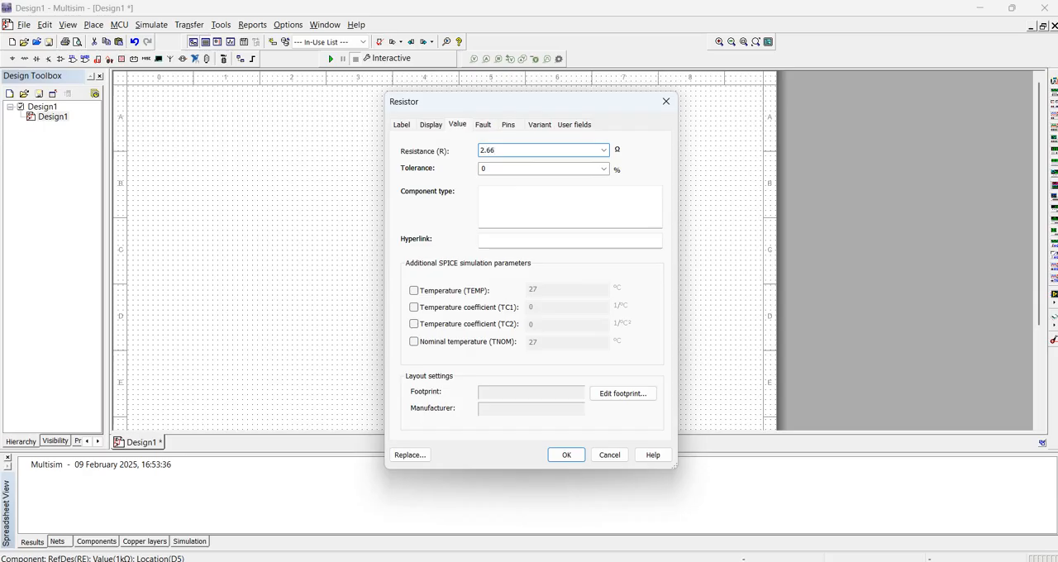
{"action": "key", "text": "Return"}
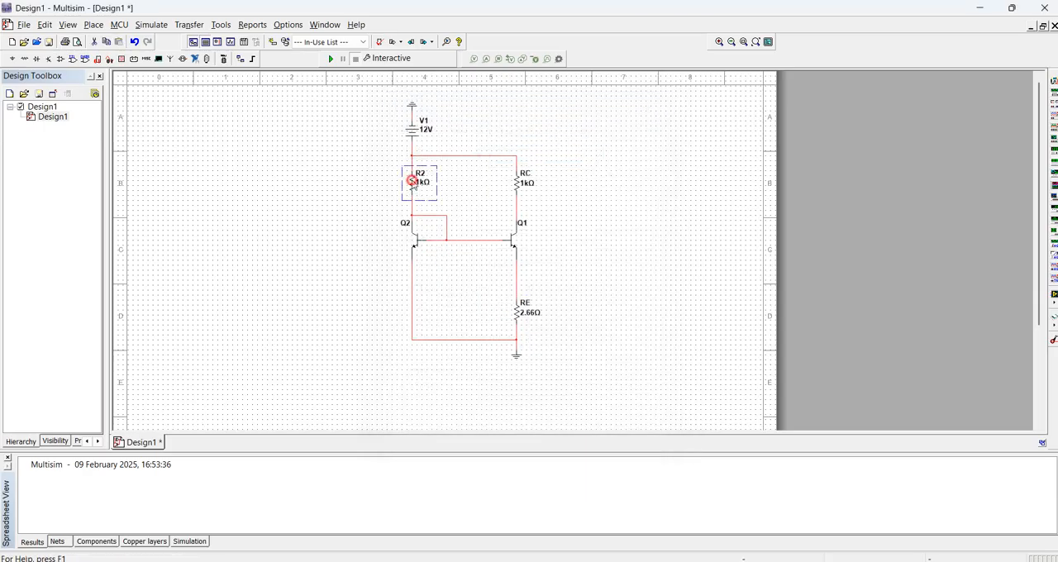
Set the resistance of R2 to 10 kΩ
{"action": "double_click", "coordinate": [438, 183]}
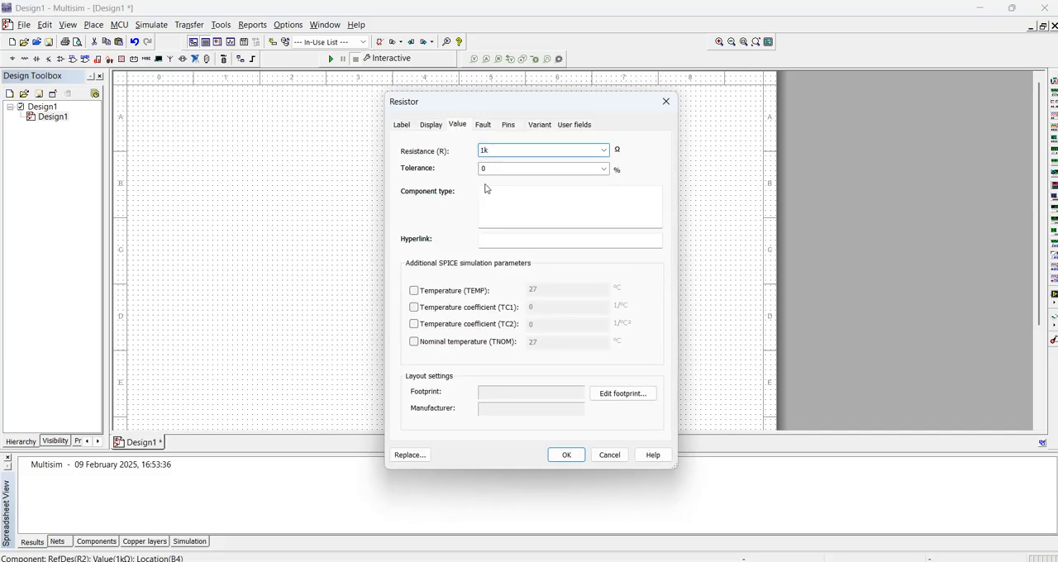
{"action": "type", "text": "0"}
{"action": "key", "text": "Return"}
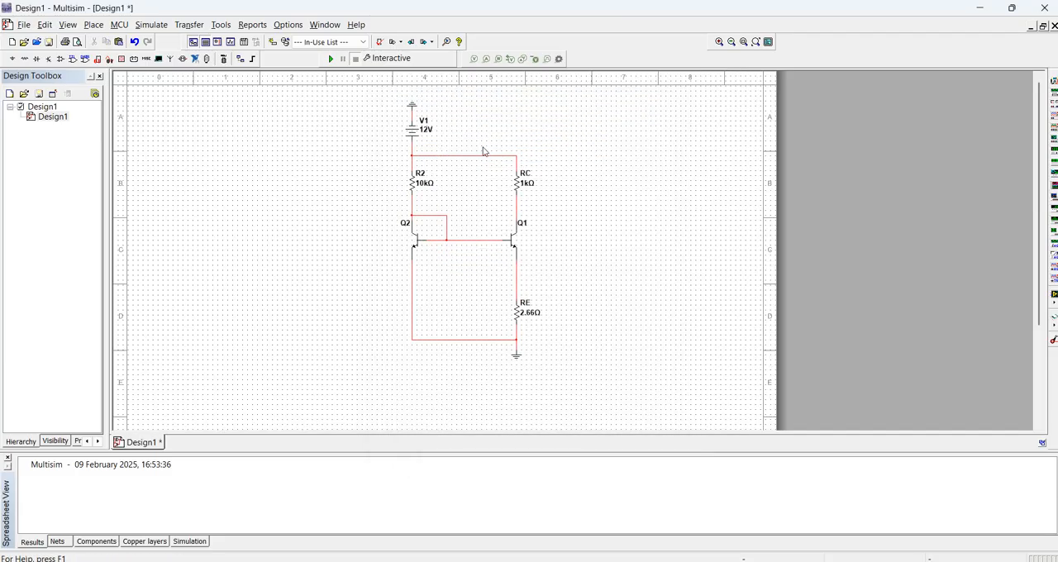
{"action": "left_click", "coordinate": [475, 59]}
{"action": "left_click", "coordinate": [419, 212]}
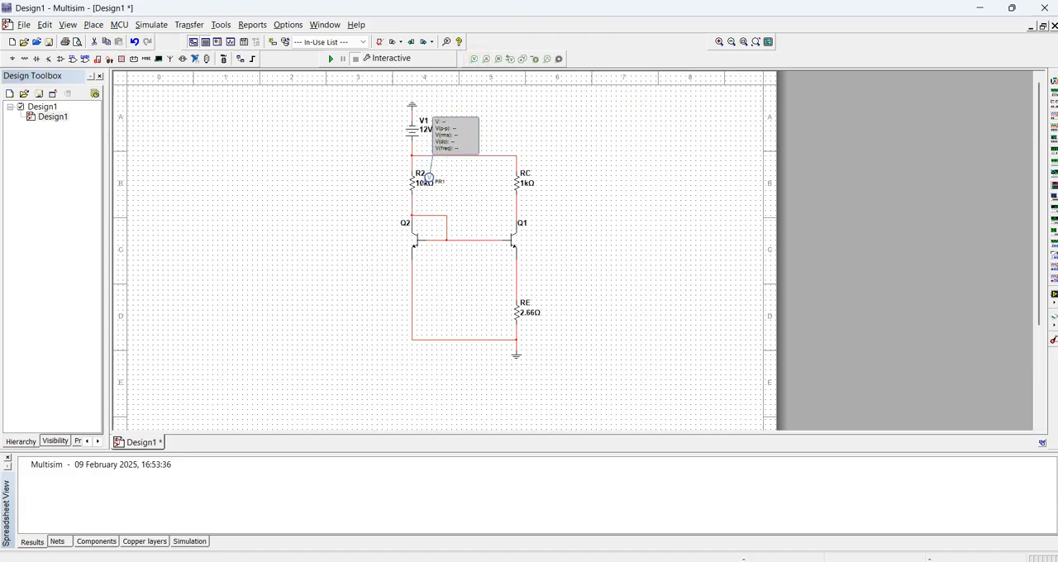
{"action": "key", "text": "Escape"}
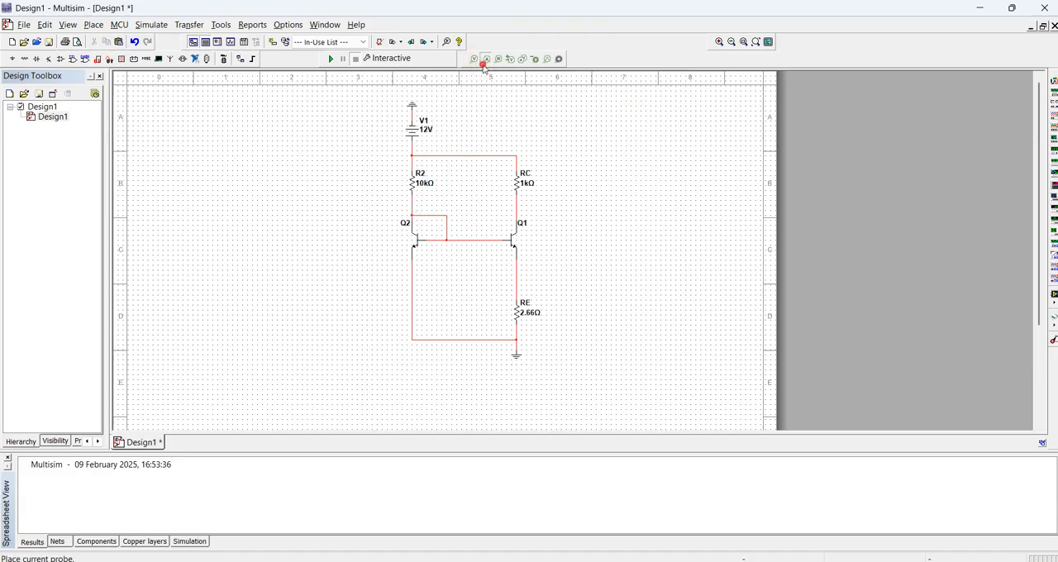
Place a current probe on the wire between R2 and Q2, and move its readout box beside the R2 branch
{"action": "left_click", "coordinate": [486, 59]}
{"action": "left_click", "coordinate": [410, 209]}
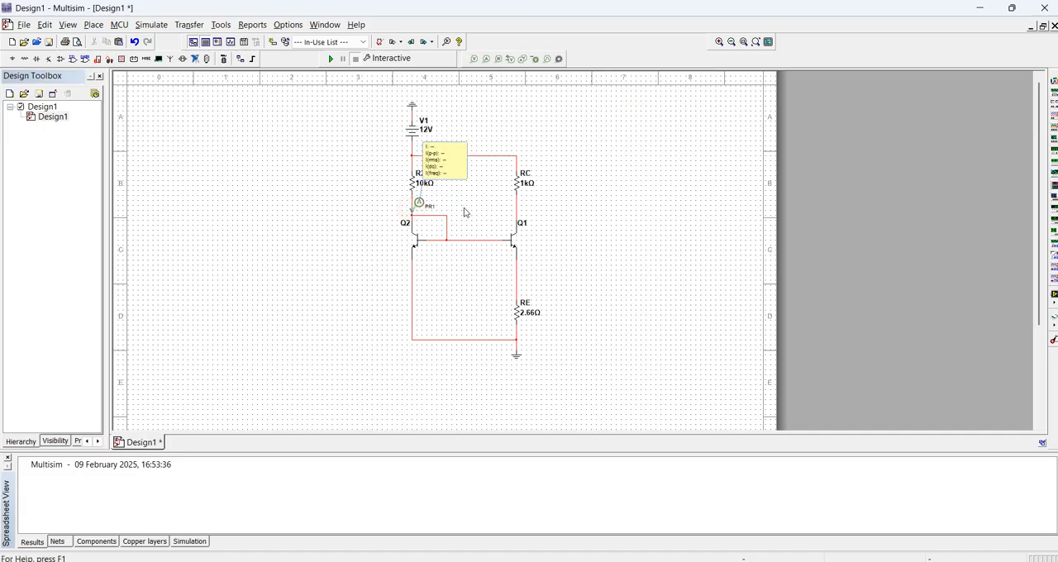
{"action": "left_click_drag", "start_coordinate": [439, 156], "coordinate": [341, 180]}
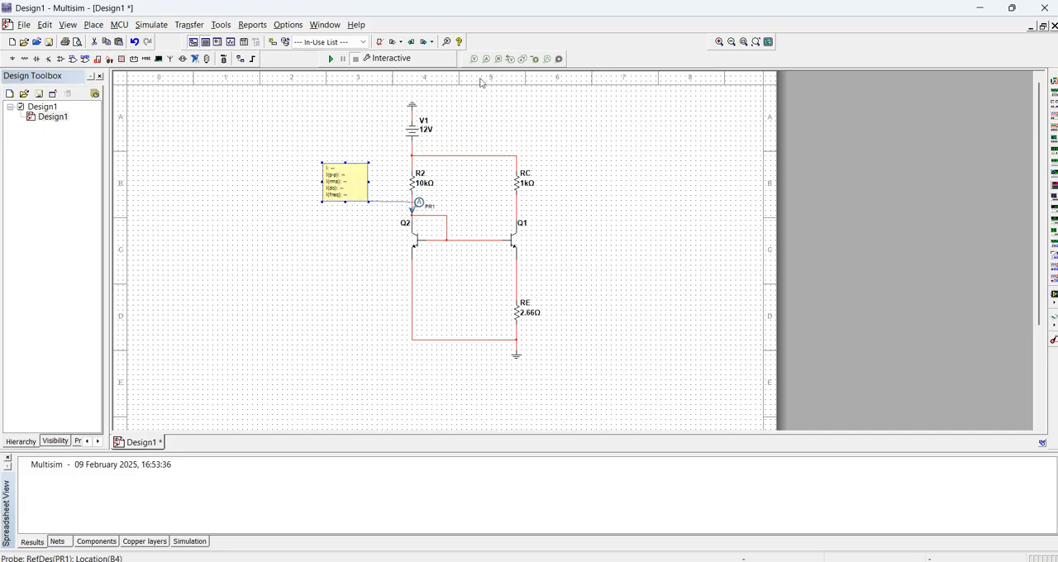
Place a current probe on the wire between RC and Q1, and move its readout box clear of the circuit
{"action": "left_click", "coordinate": [487, 59]}
{"action": "left_click", "coordinate": [516, 209]}
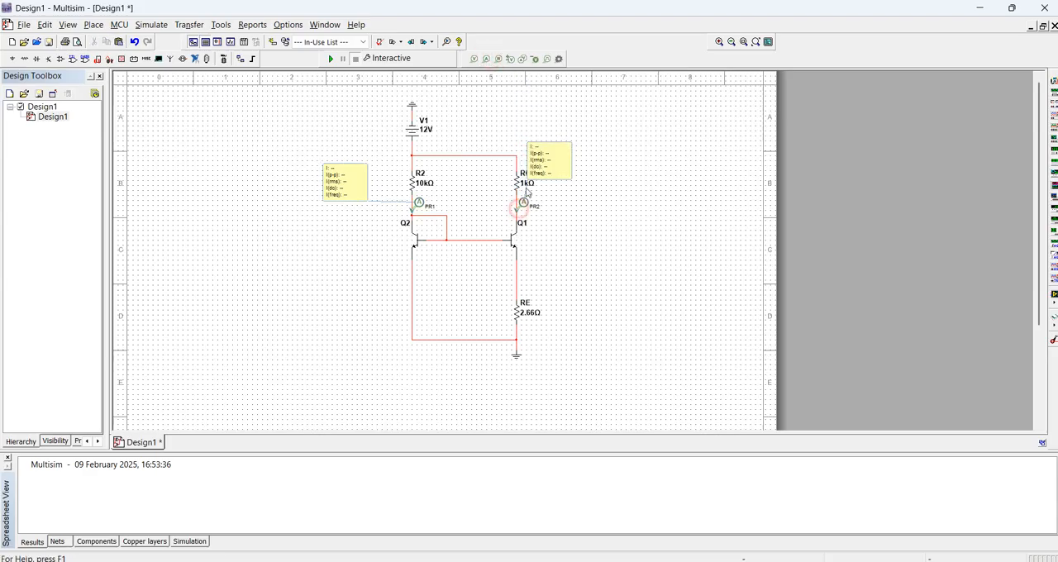
{"action": "left_click_drag", "start_coordinate": [548, 159], "coordinate": [587, 198]}
{"action": "left_click", "coordinate": [378, 241]}
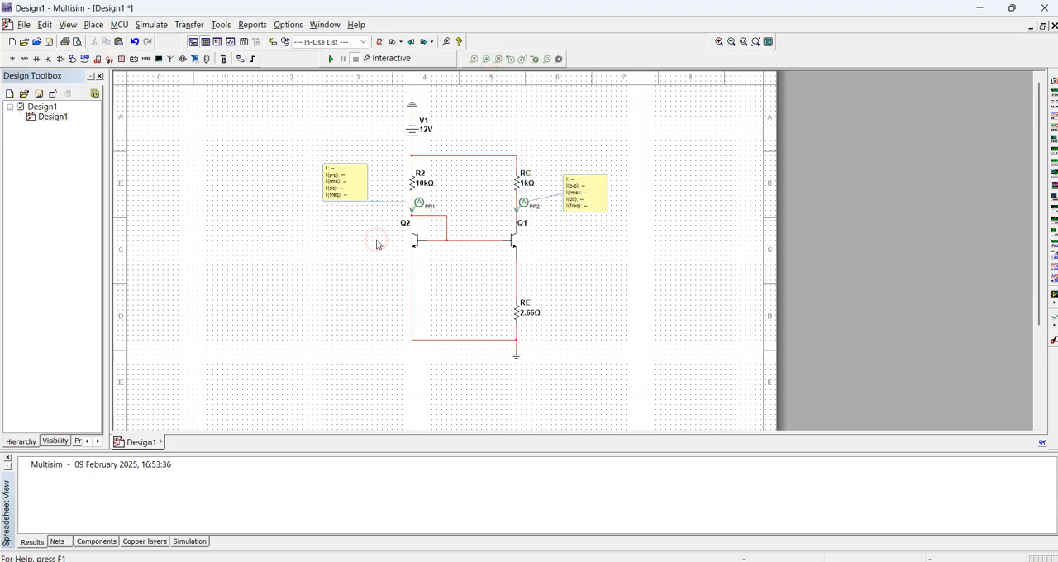
Run the interactive simulation and compare both probe currents with the reference and output currents calculated in the Constant Current Source Prelab Word document
{"action": "left_click", "coordinate": [329, 60]}
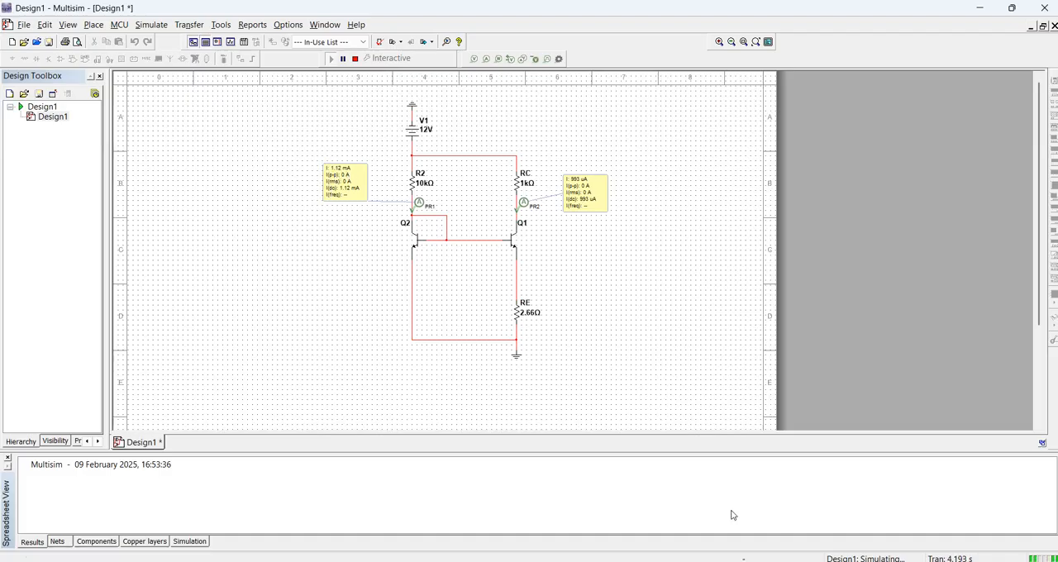
{"action": "left_click", "coordinate": [728, 561]}
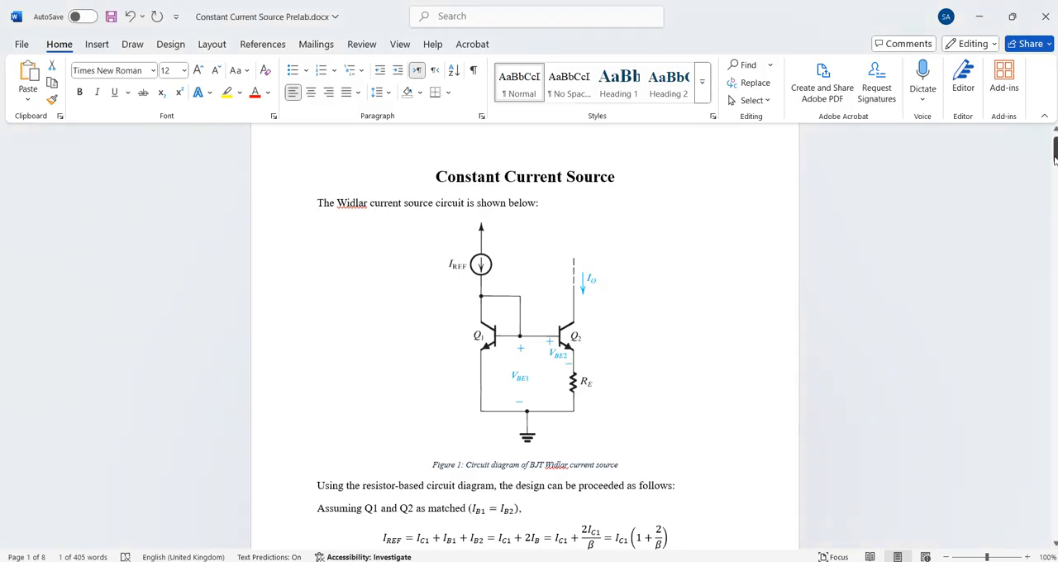
{"action": "left_click_drag", "start_coordinate": [1054, 153], "coordinate": [1055, 223]}
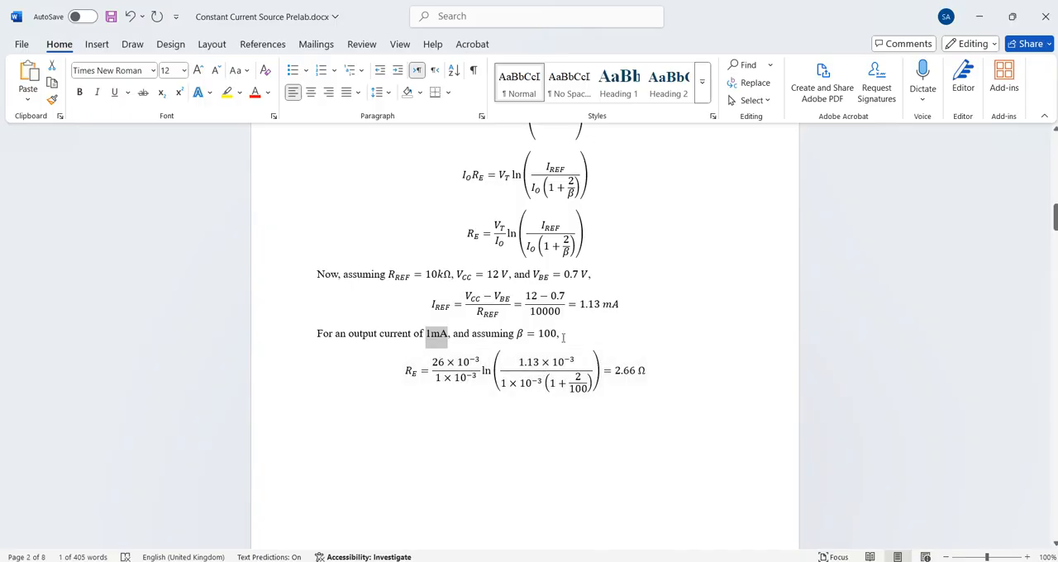
{"action": "left_click_drag", "start_coordinate": [580, 306], "coordinate": [621, 307]}
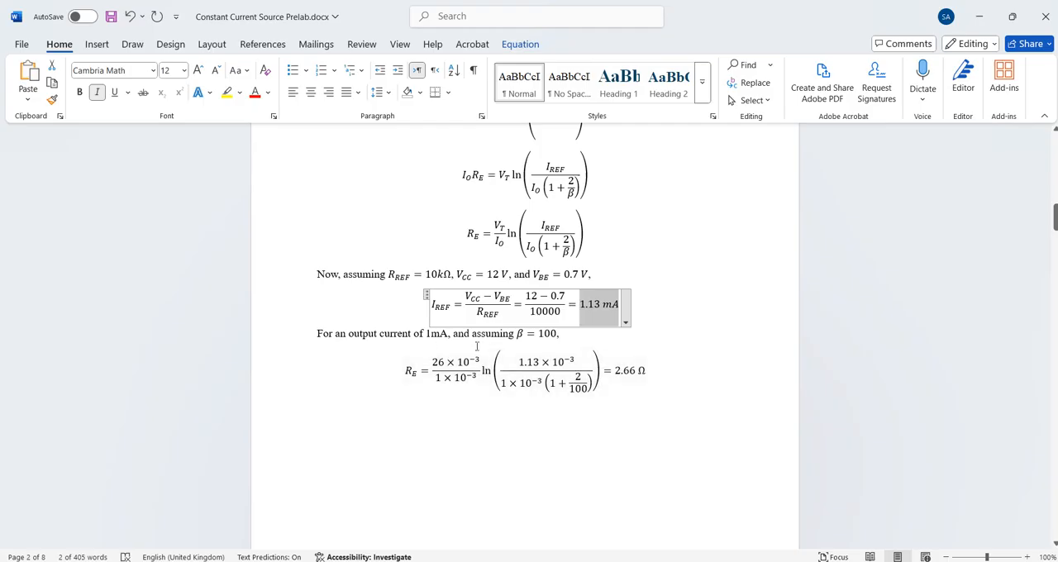
{"action": "double_click", "coordinate": [435, 333]}
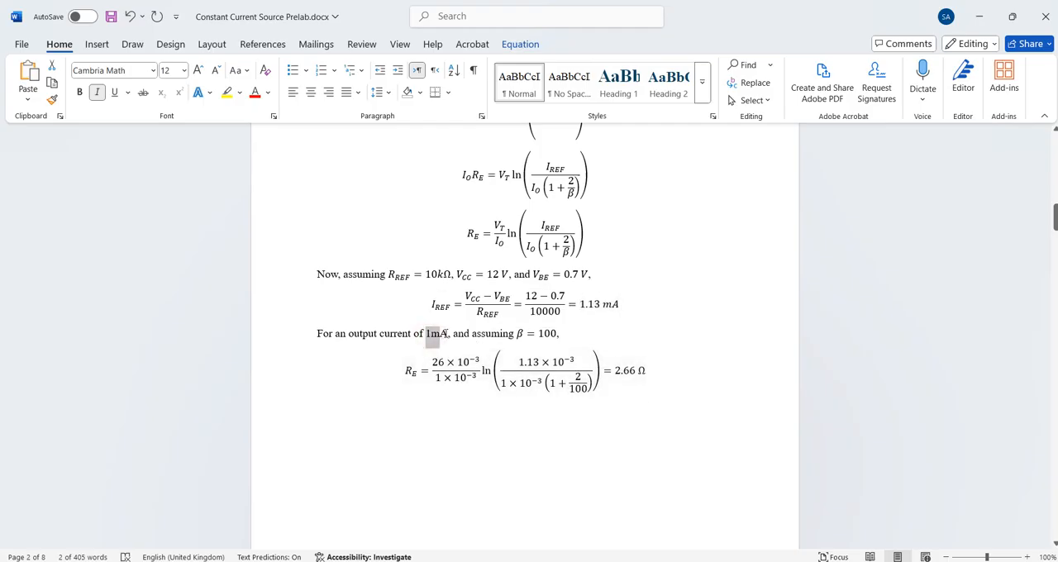
{"action": "key", "text": "alt+Tab"}
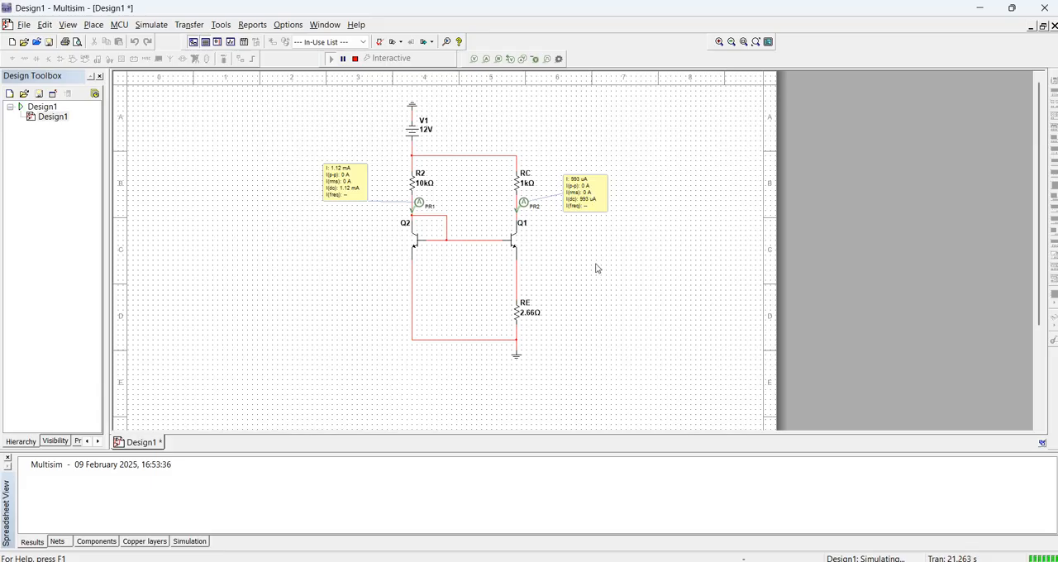
Set the resistance of RC to 1 Ω, restart the simulation to read the branch currents, and stop it
{"action": "double_click", "coordinate": [515, 188]}
{"action": "left_click", "coordinate": [483, 152]}
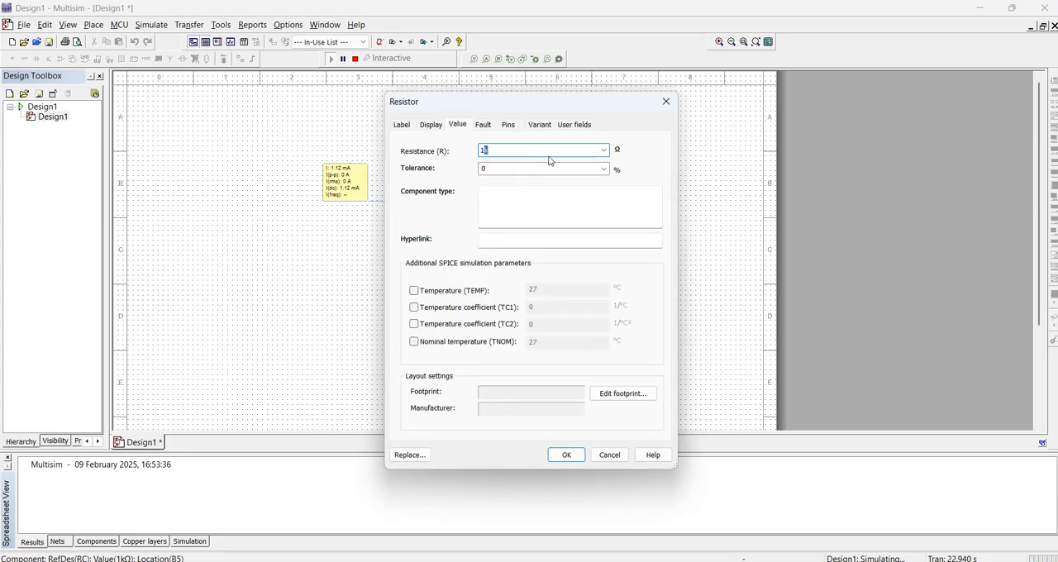
{"action": "key", "text": "Return"}
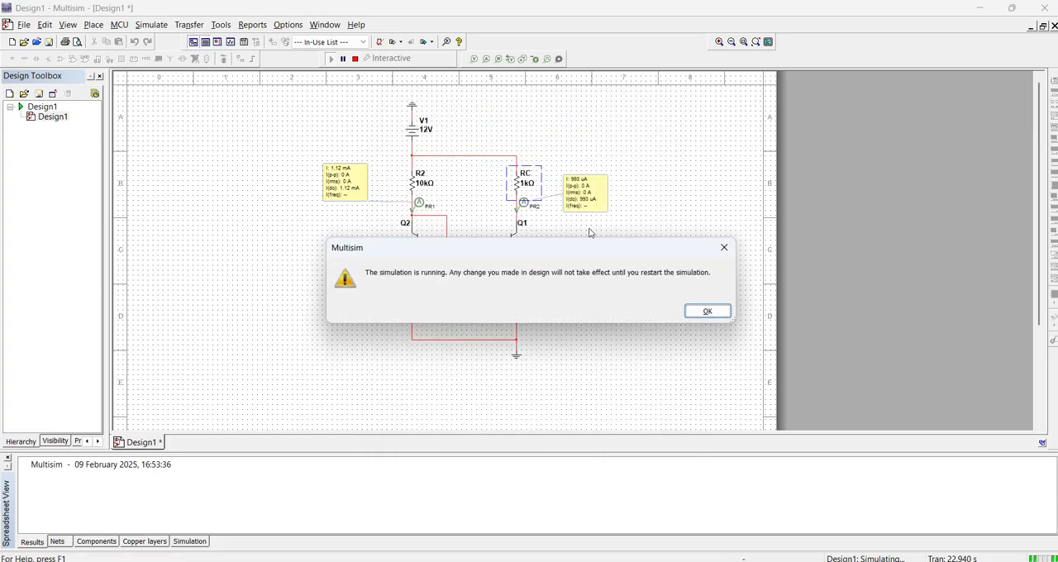
{"action": "left_click", "coordinate": [707, 310]}
{"action": "left_click", "coordinate": [355, 61]}
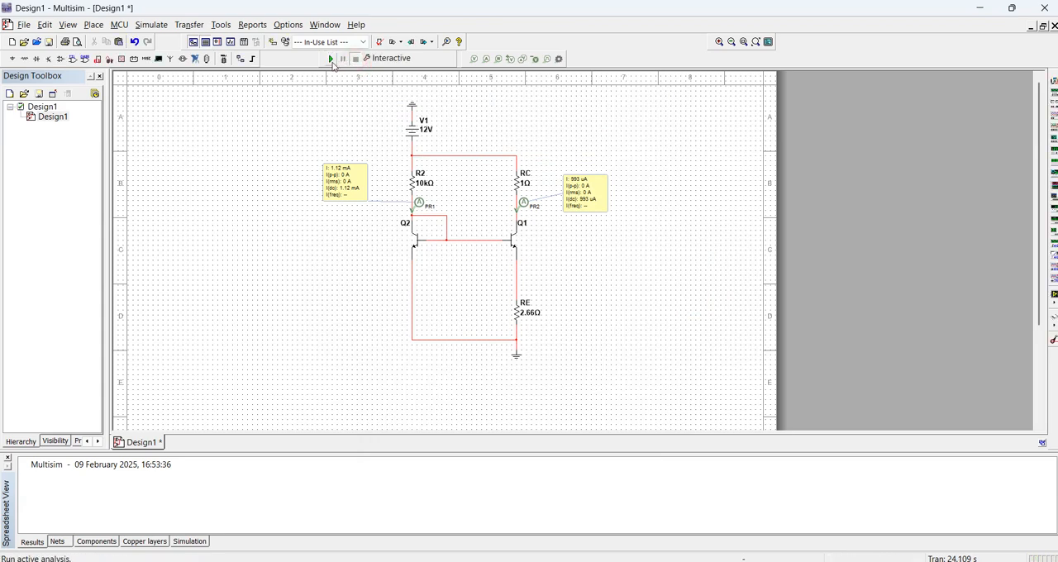
{"action": "left_click", "coordinate": [331, 59]}
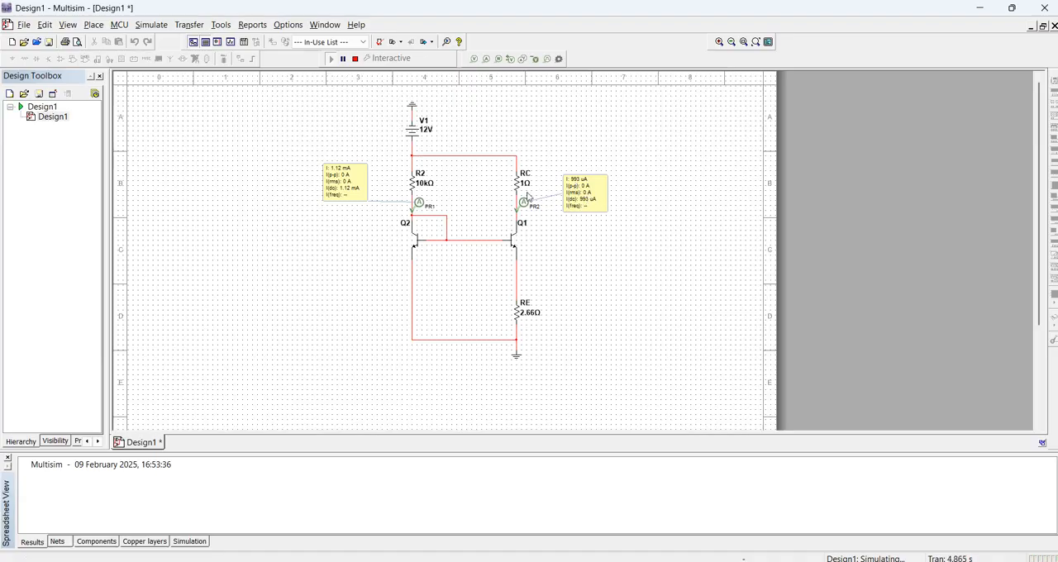
{"action": "left_click", "coordinate": [357, 63]}
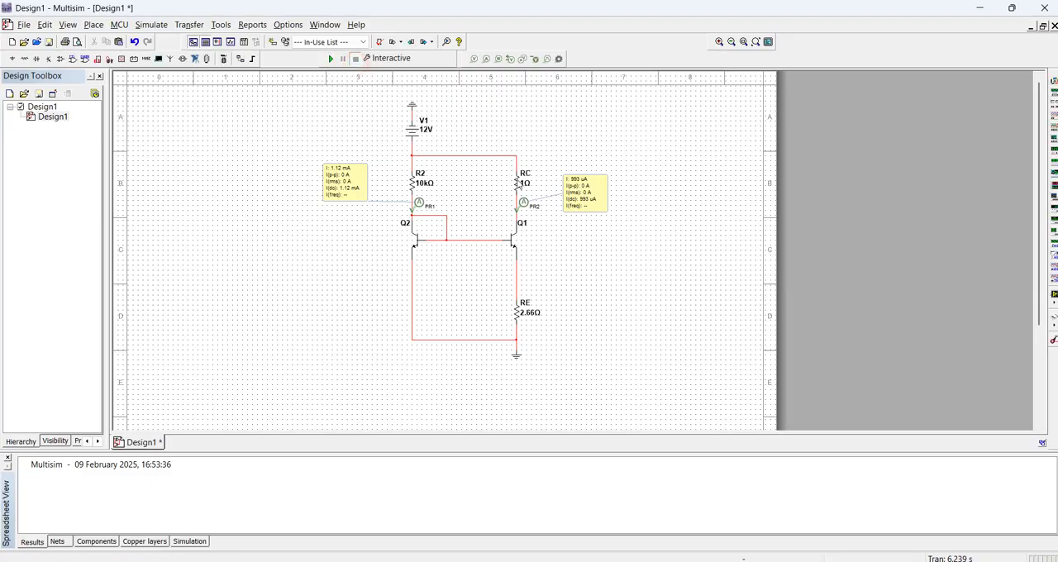
Set the resistance of RC to 10 kΩ, run the simulation to check the output current, and stop it
{"action": "double_click", "coordinate": [514, 180]}
{"action": "type", "text": "10k"}
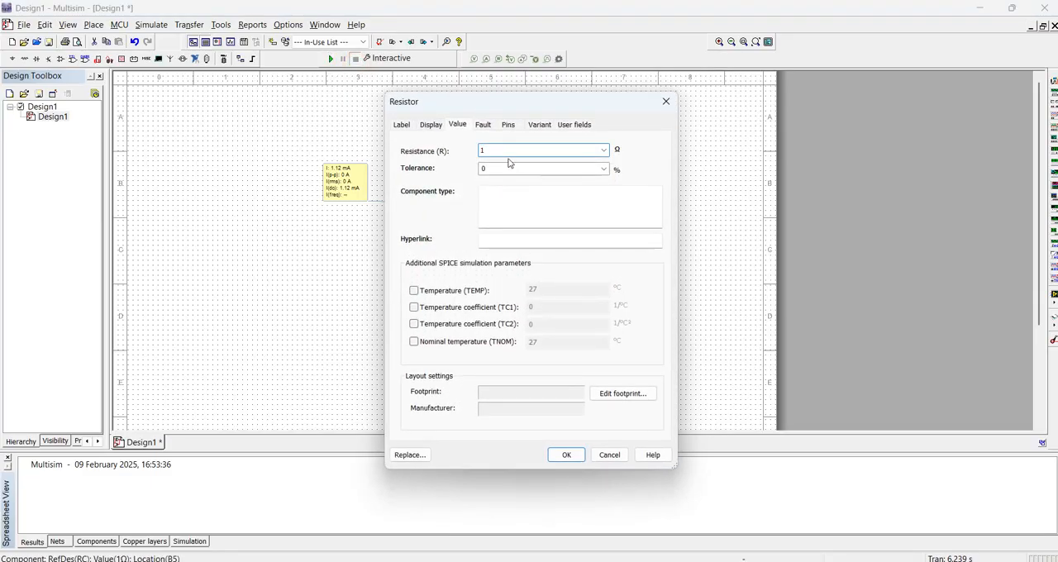
{"action": "key", "text": "Return"}
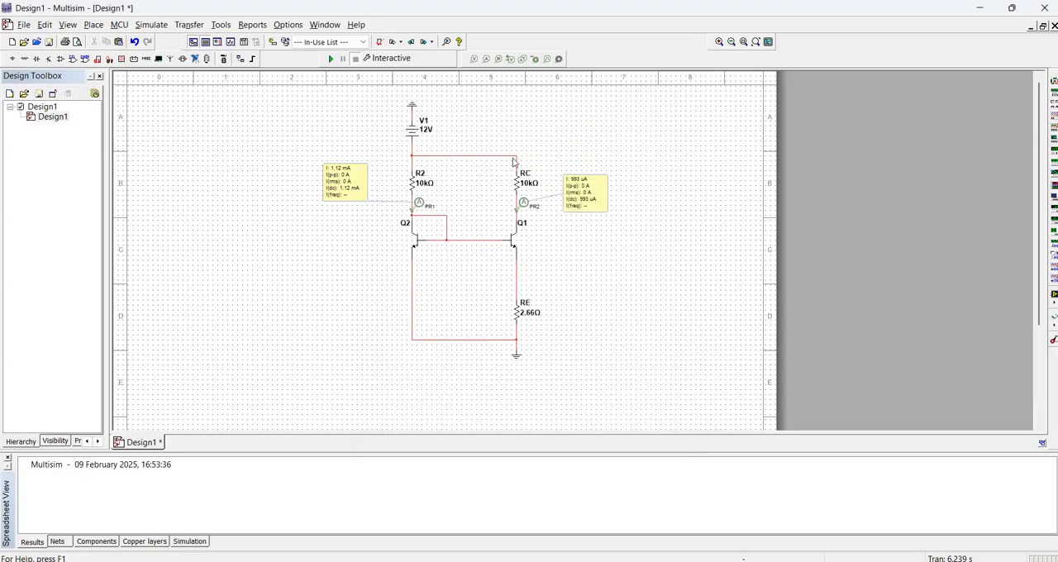
{"action": "left_click", "coordinate": [330, 59]}
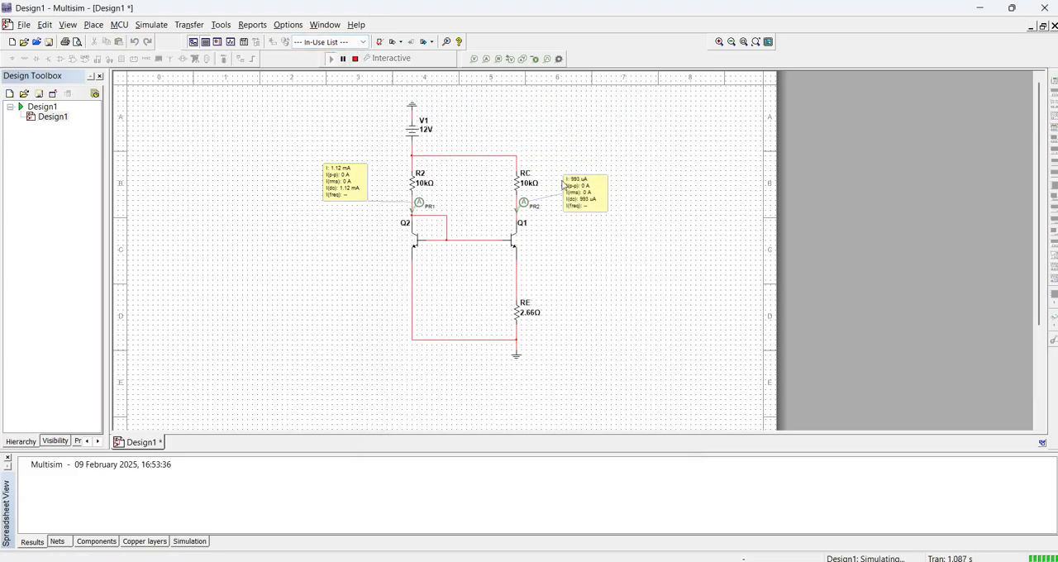
{"action": "left_click", "coordinate": [355, 59]}
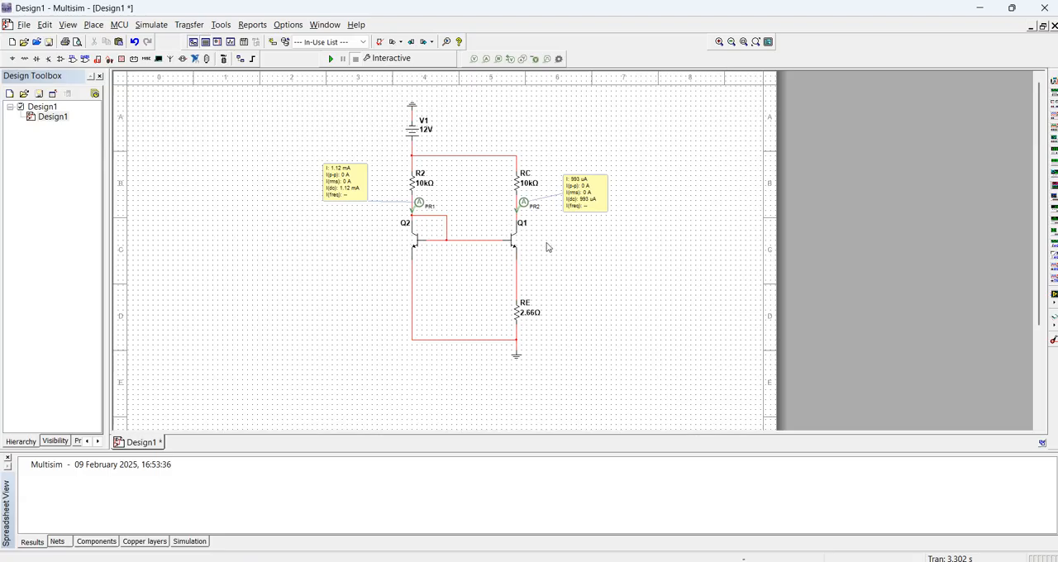
Set the resistance of RC to 12 kΩ, run the simulation to check the output current, and stop it
{"action": "double_click", "coordinate": [518, 183]}
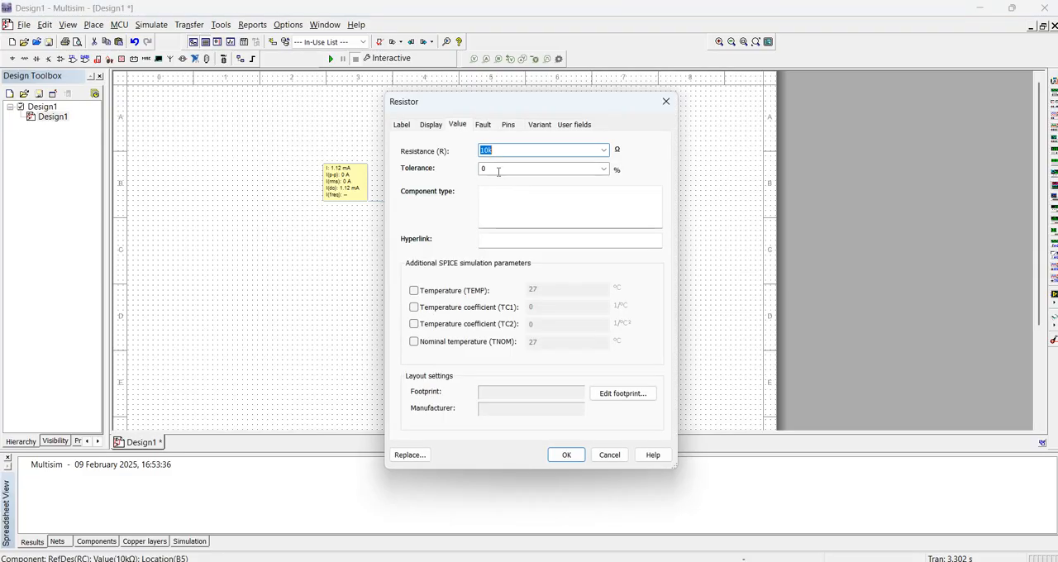
{"action": "left_click", "coordinate": [492, 151]}
{"action": "left_click", "coordinate": [566, 454]}
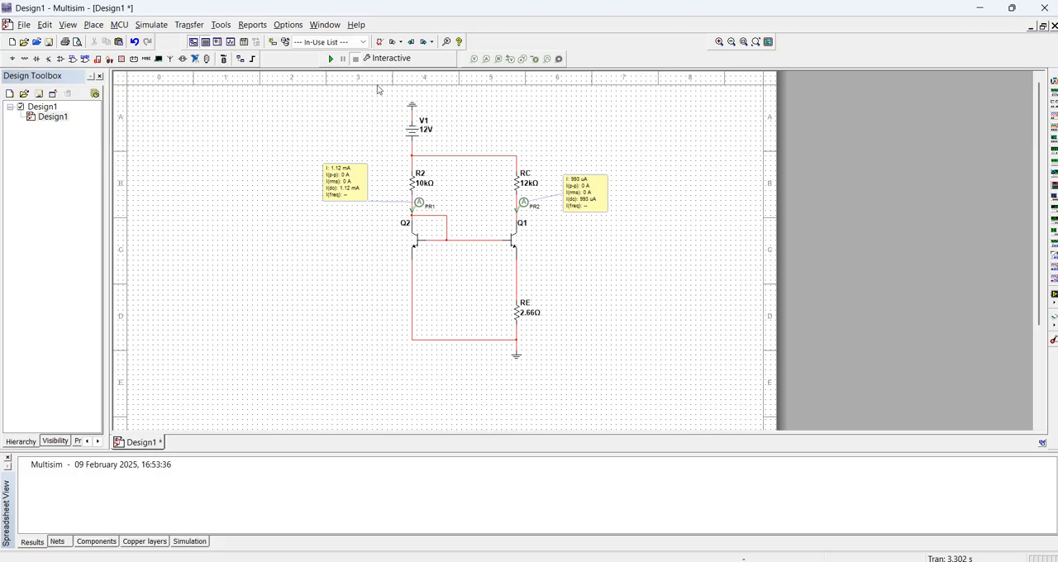
{"action": "left_click", "coordinate": [332, 64]}
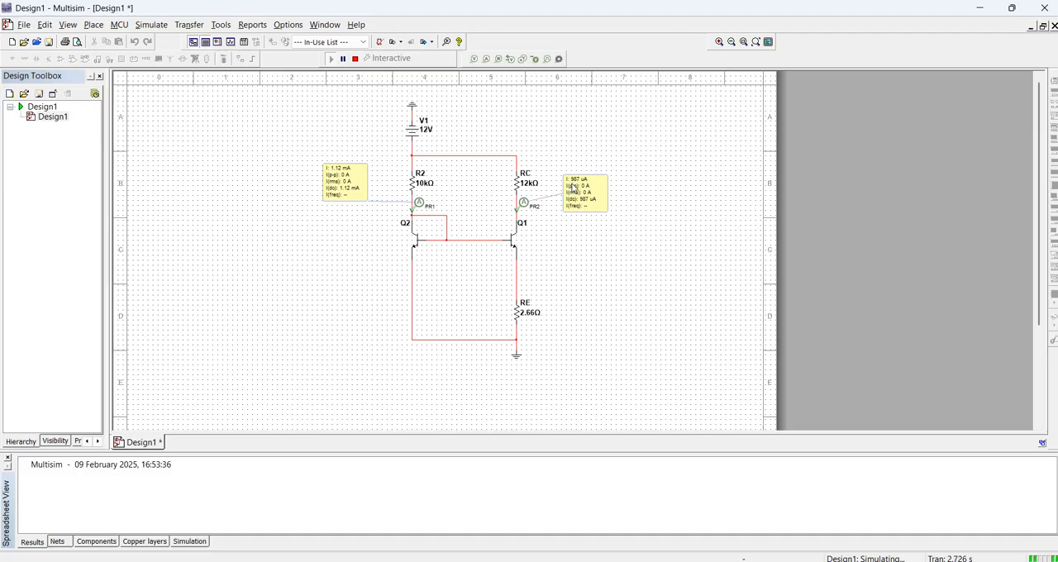
{"action": "left_click", "coordinate": [355, 59]}
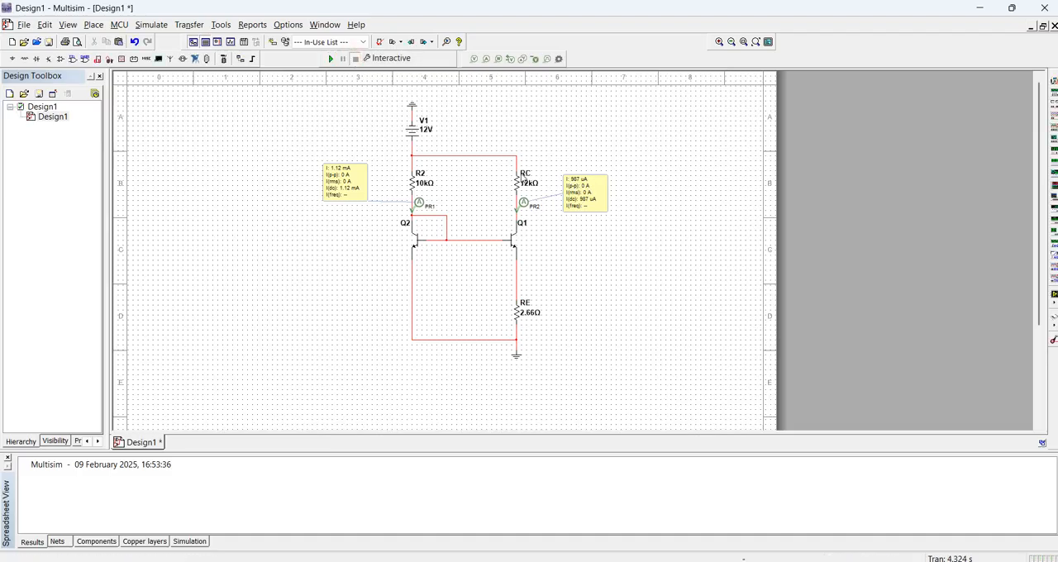
Set the resistance of RC to 36 kΩ, run the simulation to check the output current, and stop it
{"action": "double_click", "coordinate": [520, 183]}
{"action": "left_click", "coordinate": [487, 151]}
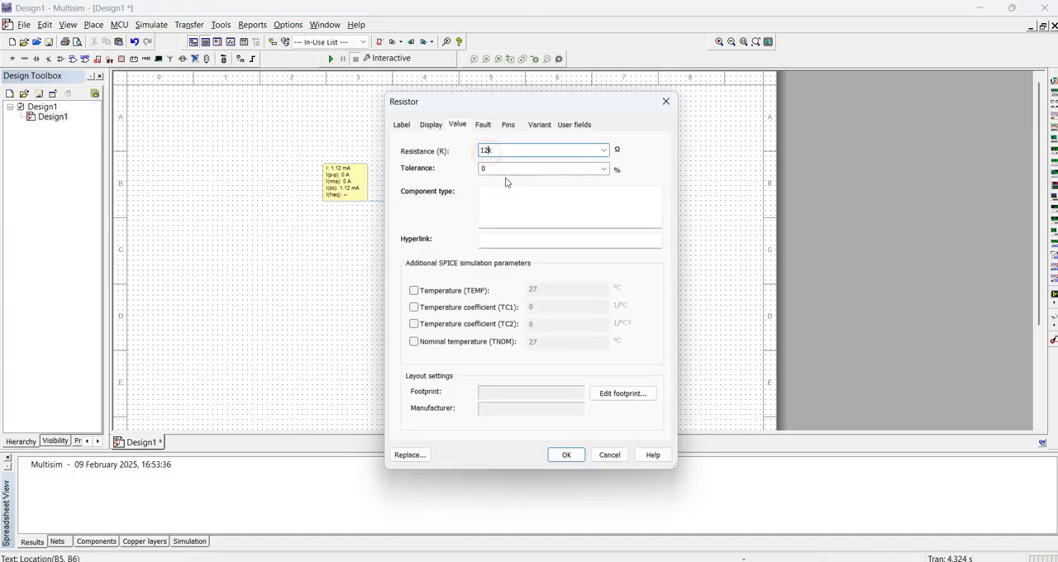
{"action": "key", "text": "Return"}
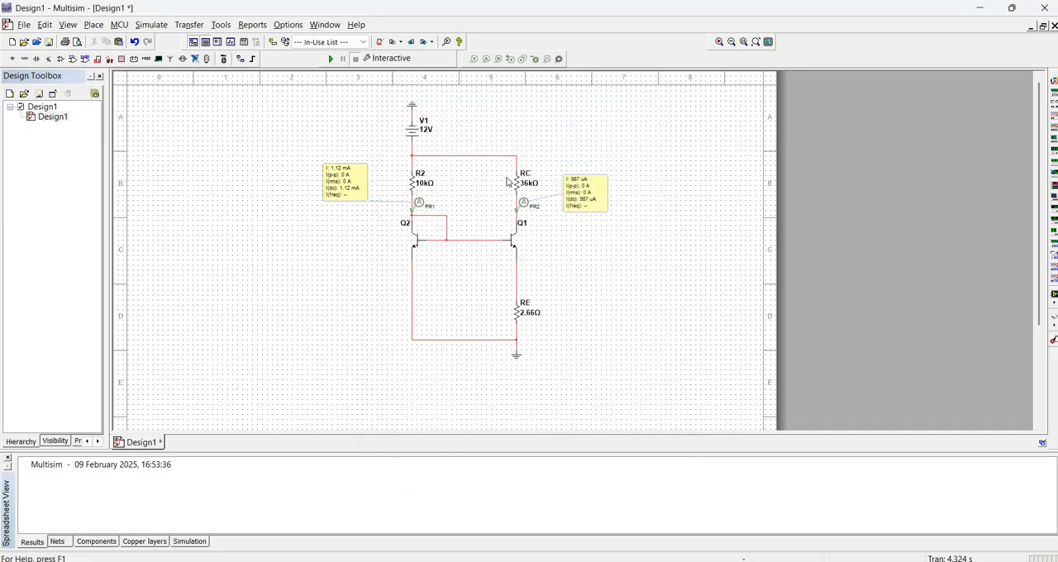
{"action": "left_click", "coordinate": [330, 59]}
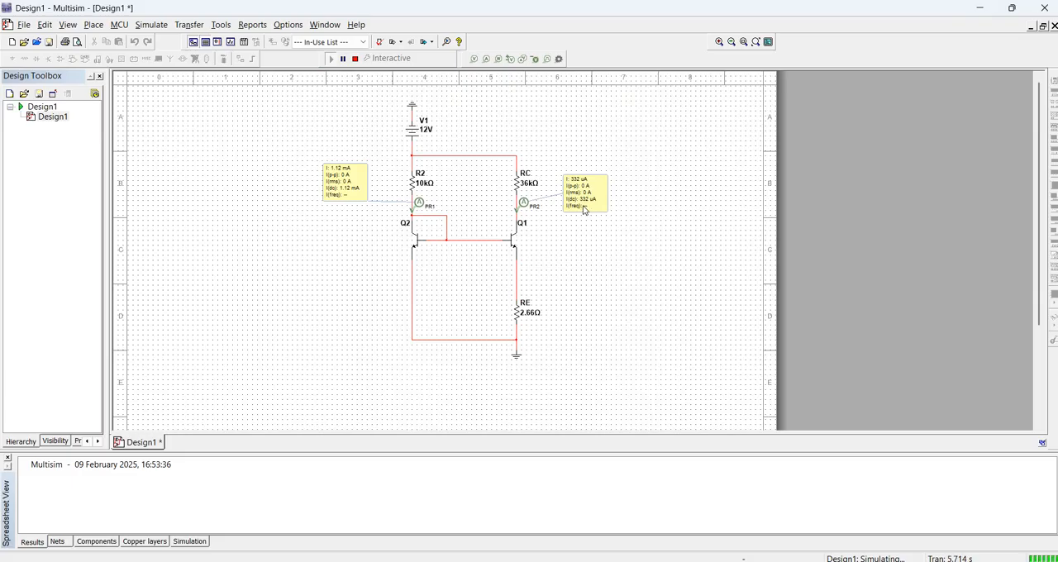
{"action": "left_click", "coordinate": [354, 59]}
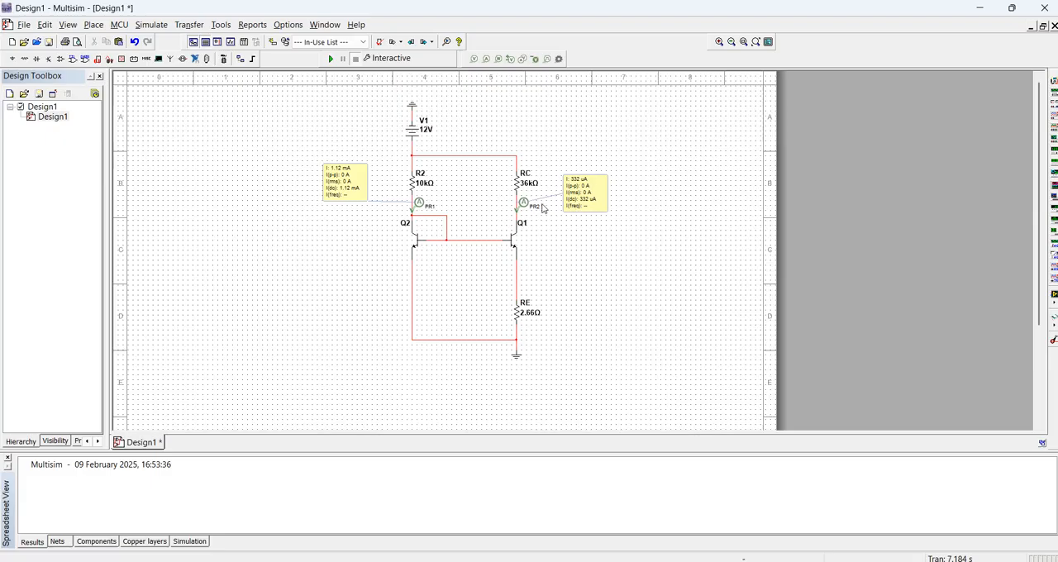
Delete both current probes from the R2 and RC branches
{"action": "left_click", "coordinate": [347, 196]}
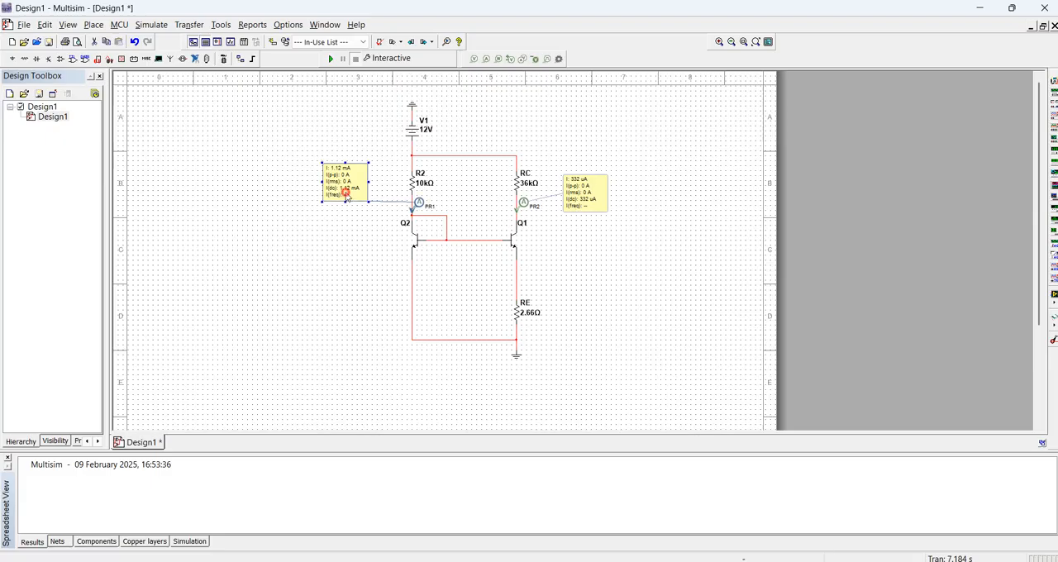
{"action": "key", "text": "Delete"}
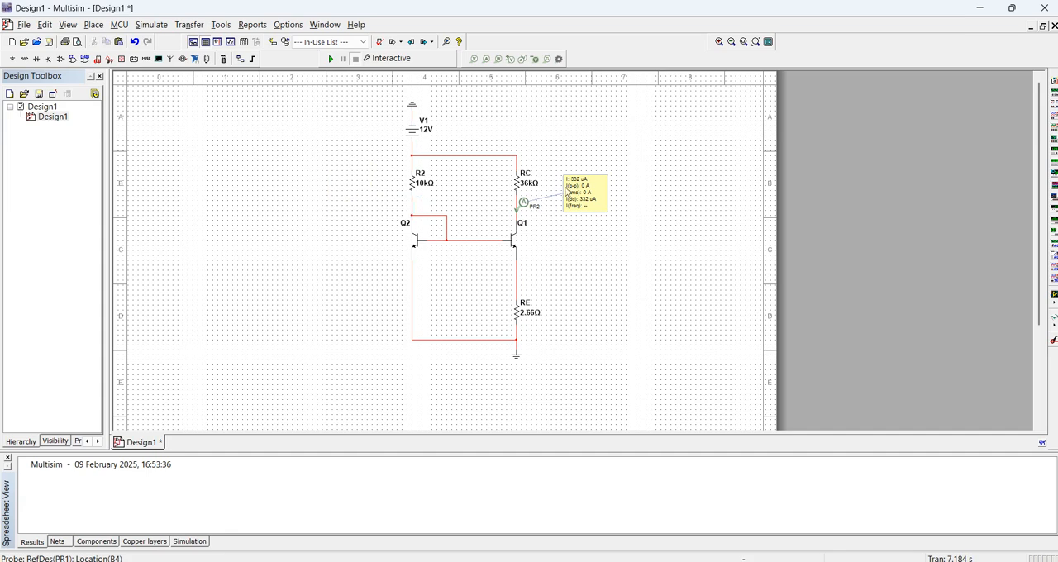
{"action": "left_click", "coordinate": [573, 189]}
{"action": "key", "text": "Delete"}
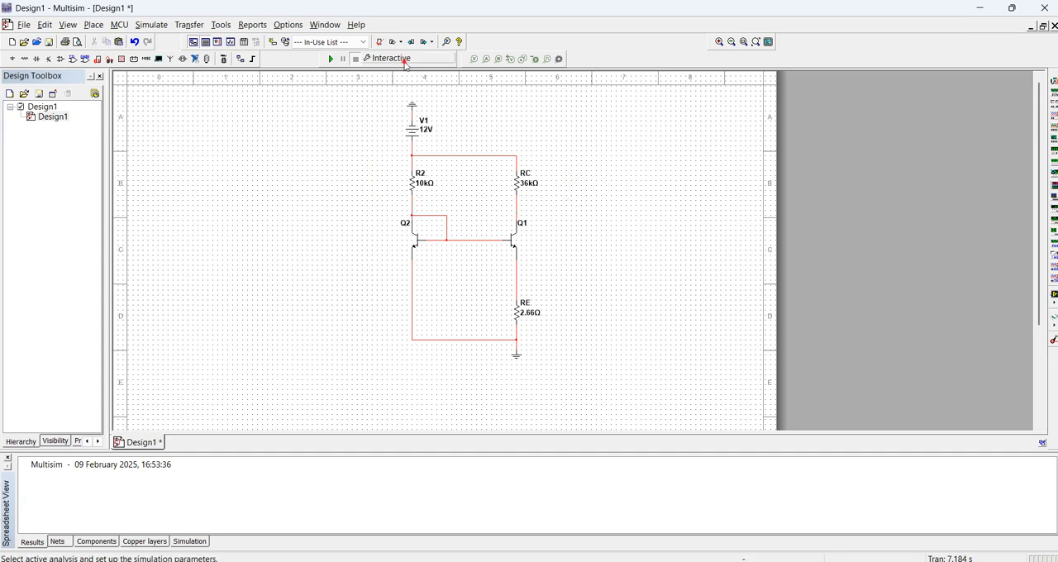
Select Parameter Sweep as the active analysis and choose the resistance of resistor RC as the swept device parameter
{"action": "left_click", "coordinate": [402, 60]}
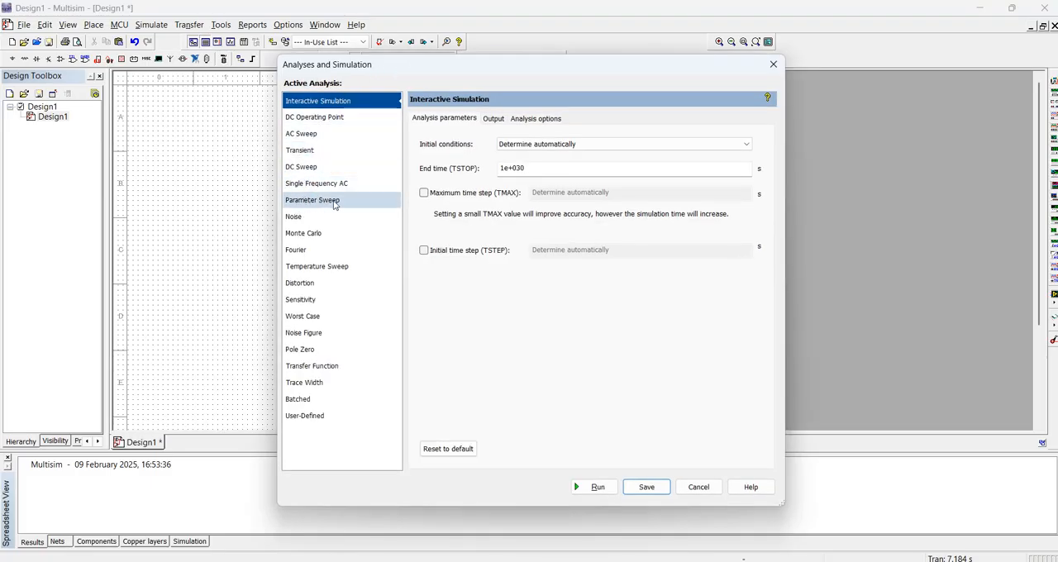
{"action": "left_click", "coordinate": [335, 204]}
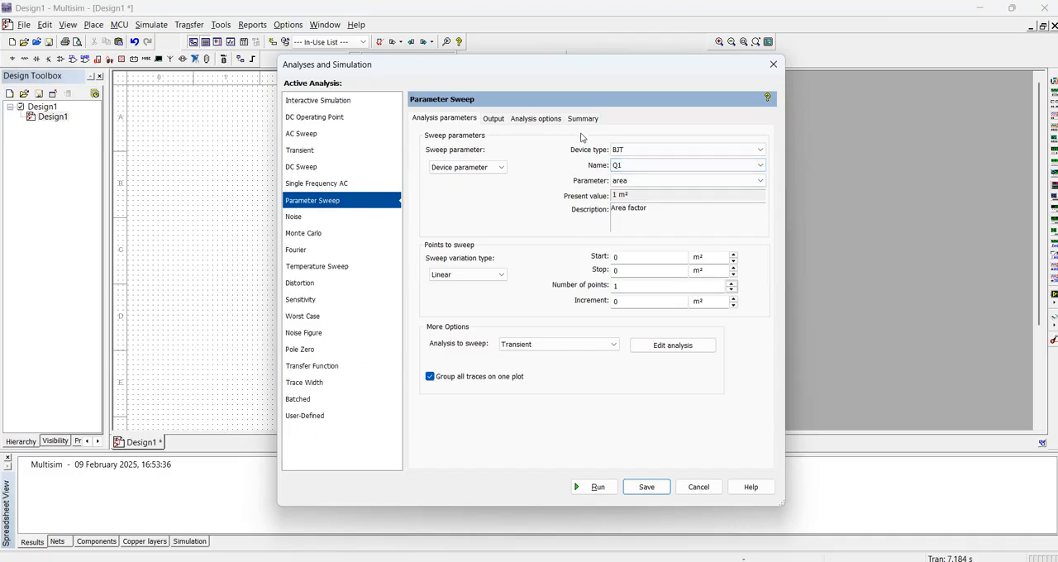
{"action": "left_click", "coordinate": [625, 151]}
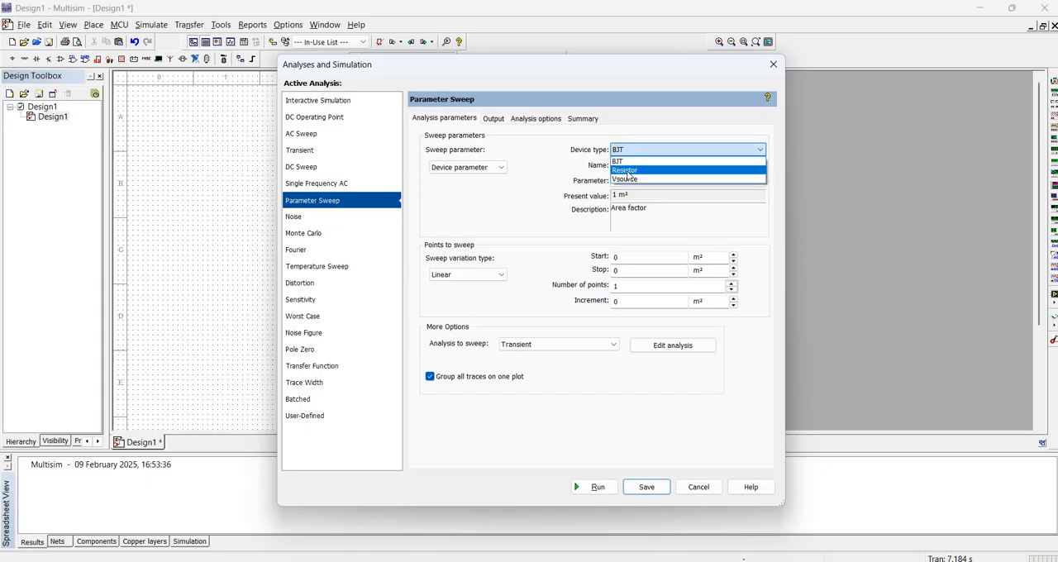
{"action": "left_click", "coordinate": [627, 171]}
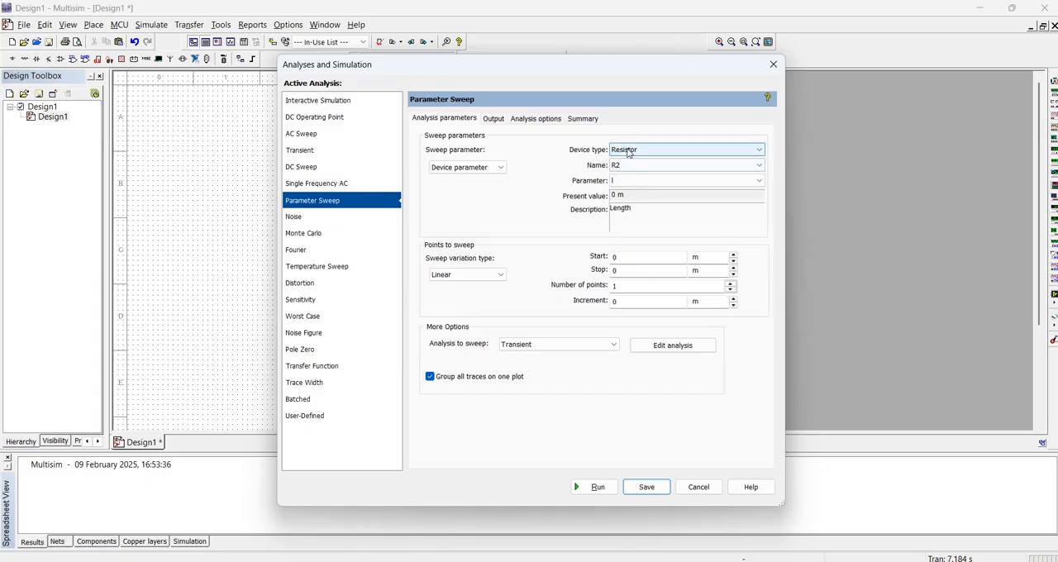
{"action": "left_click", "coordinate": [627, 166]}
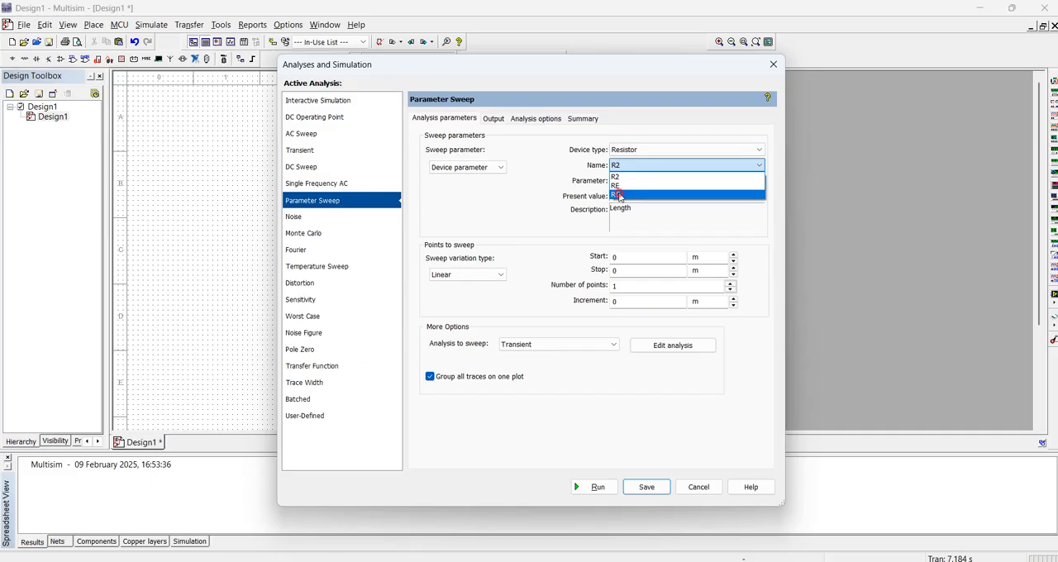
{"action": "left_click", "coordinate": [618, 195]}
{"action": "left_click_drag", "start_coordinate": [557, 64], "coordinate": [822, 95]}
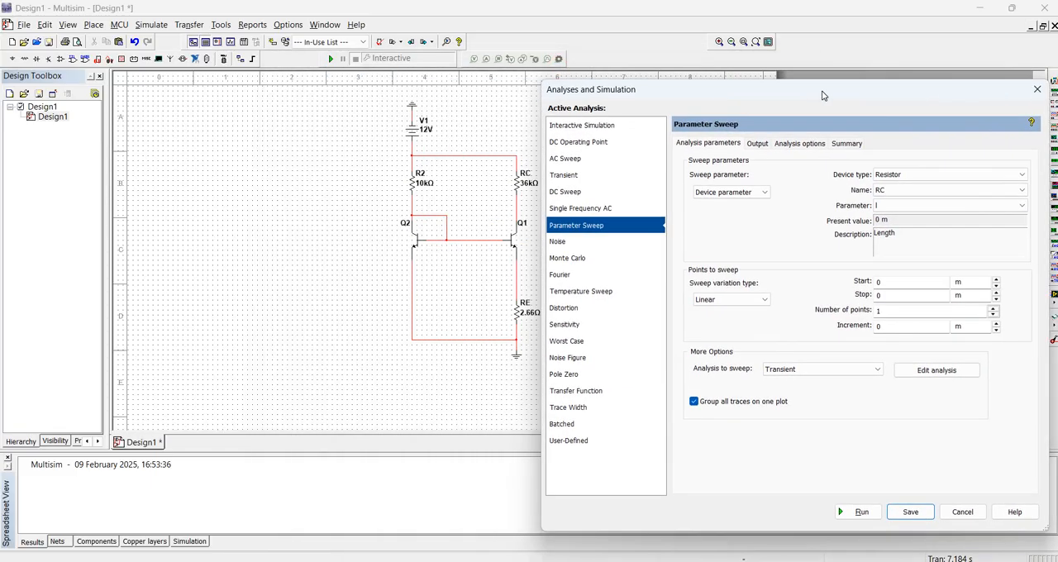
{"action": "left_click_drag", "start_coordinate": [649, 93], "coordinate": [442, 86]}
{"action": "left_click", "coordinate": [692, 198]}
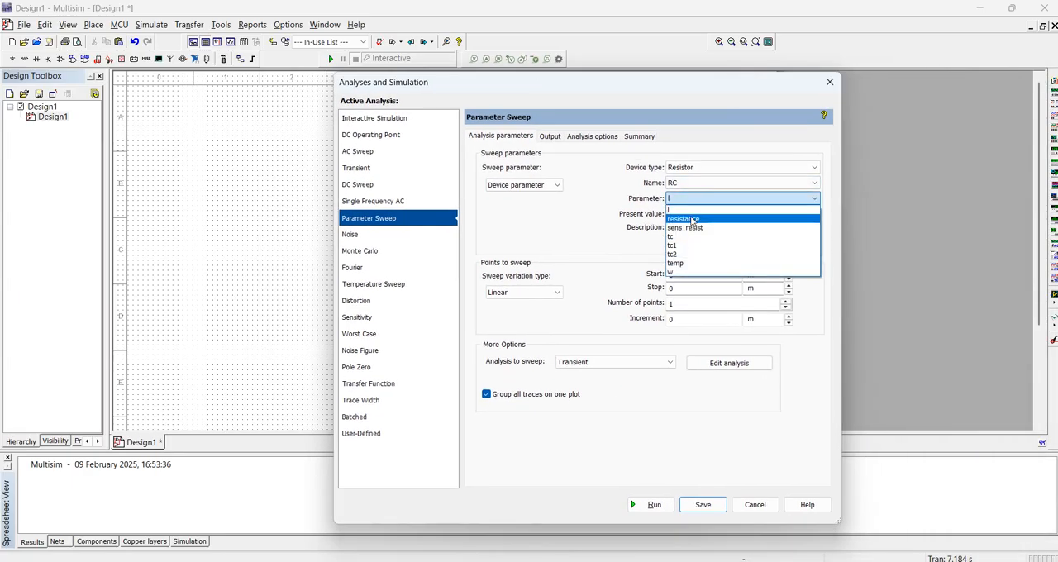
{"action": "left_click", "coordinate": [693, 220]}
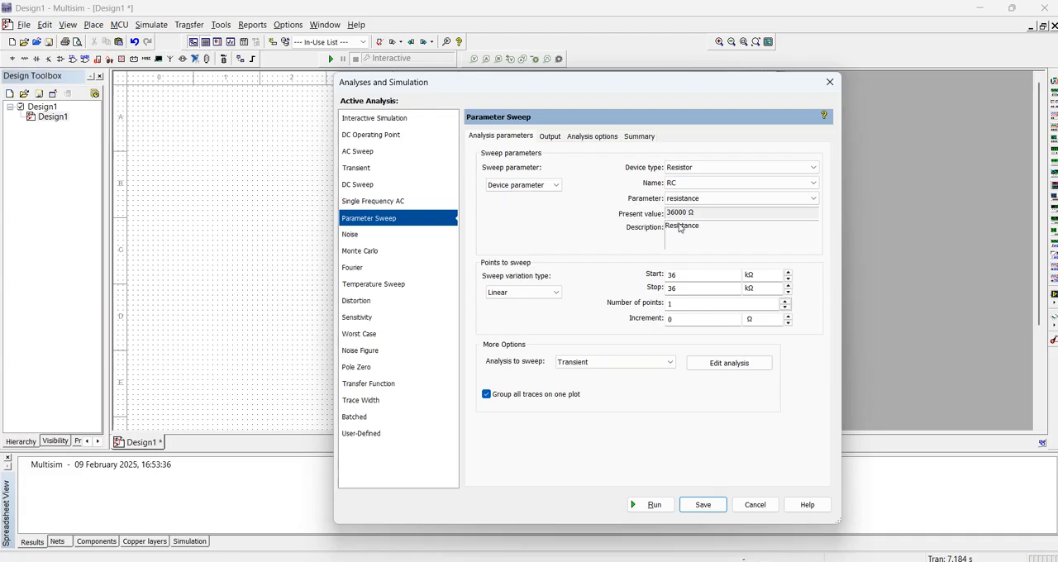
Set the start value of the RC resistance sweep to 0 Ω
{"action": "left_click_drag", "start_coordinate": [695, 276], "coordinate": [666, 275]}
{"action": "type", "text": "0"}
{"action": "left_click", "coordinate": [766, 275]}
{"action": "left_click", "coordinate": [760, 288]}
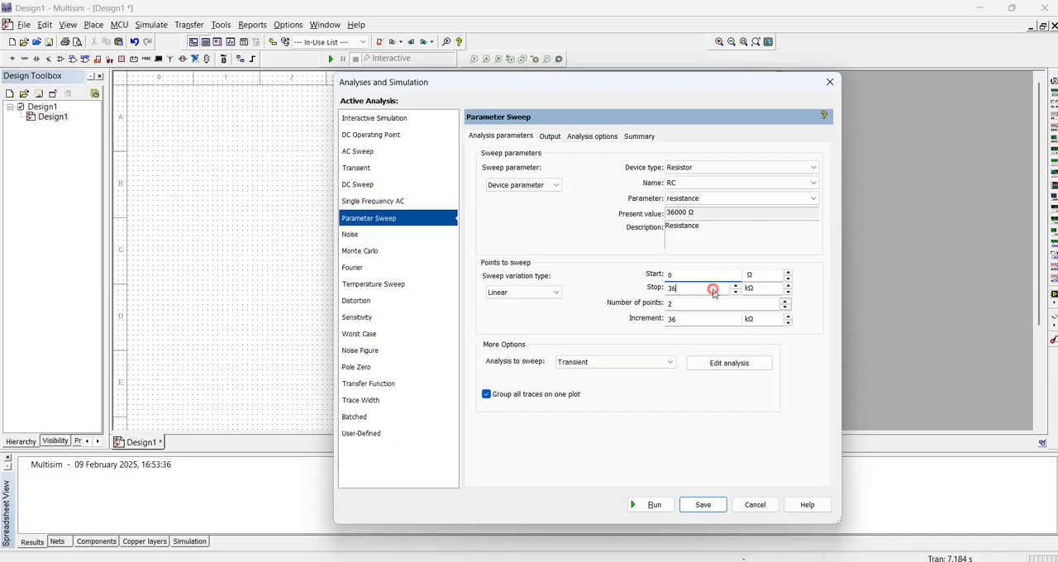
Set the RC sweep's stop value to 36 kΩ with 36 points, and choose DC Operating Point as the analysis to sweep
{"action": "left_click", "coordinate": [710, 288]}
{"action": "double_click", "coordinate": [671, 305]}
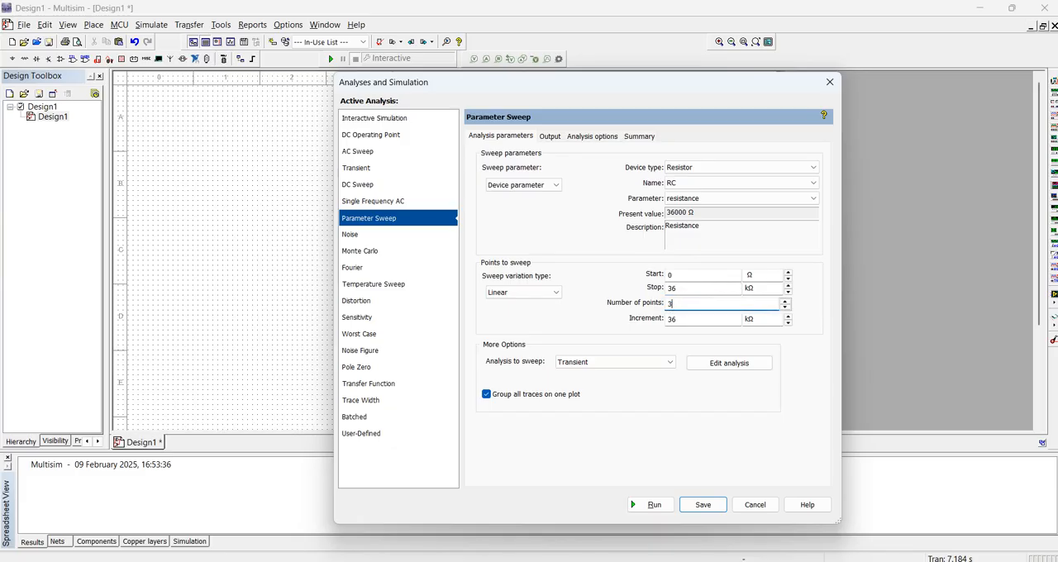
{"action": "type", "text": "36"}
{"action": "left_click", "coordinate": [580, 321]}
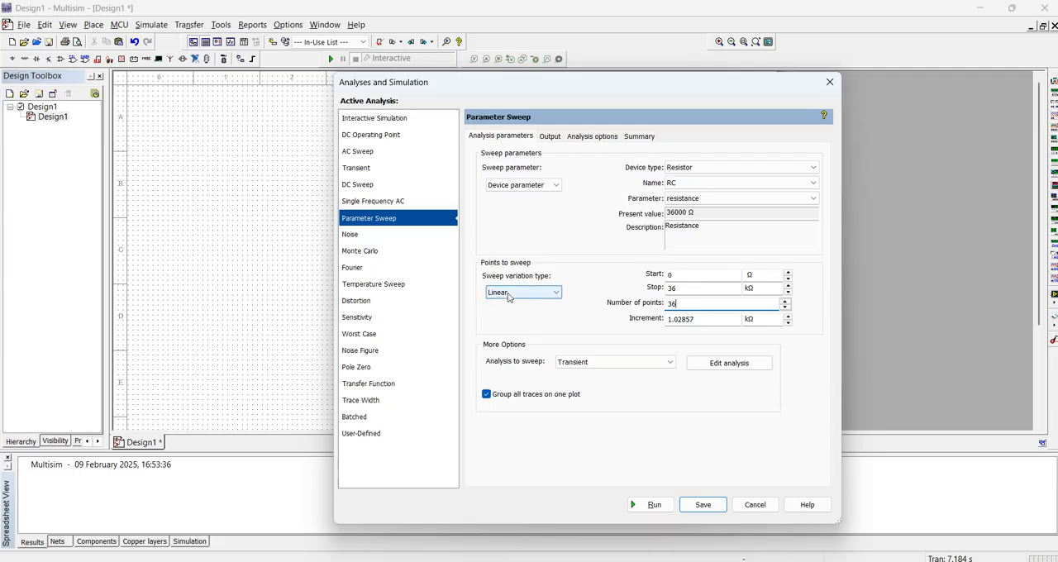
{"action": "left_click", "coordinate": [586, 365]}
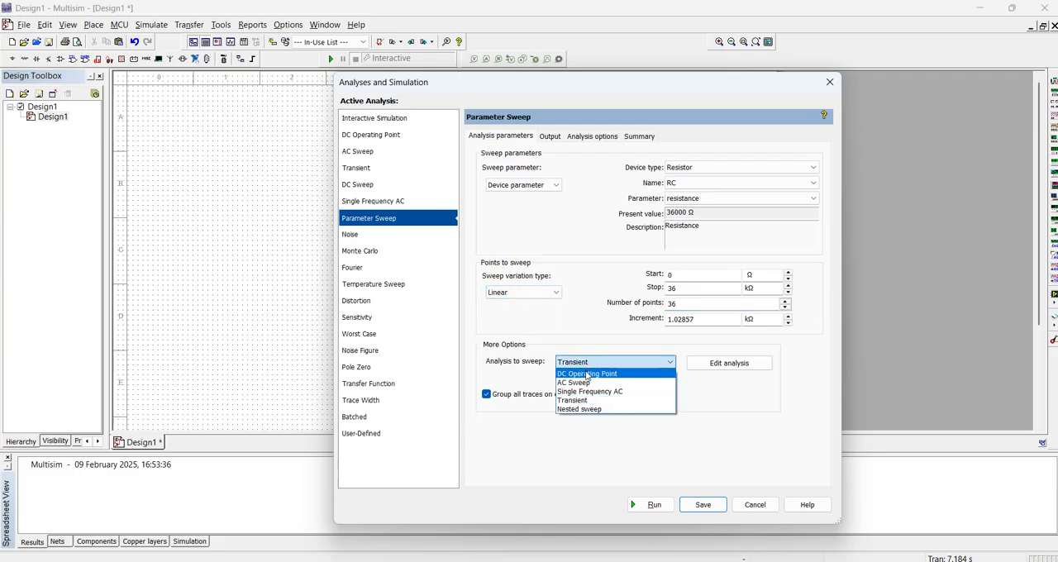
{"action": "left_click", "coordinate": [586, 373]}
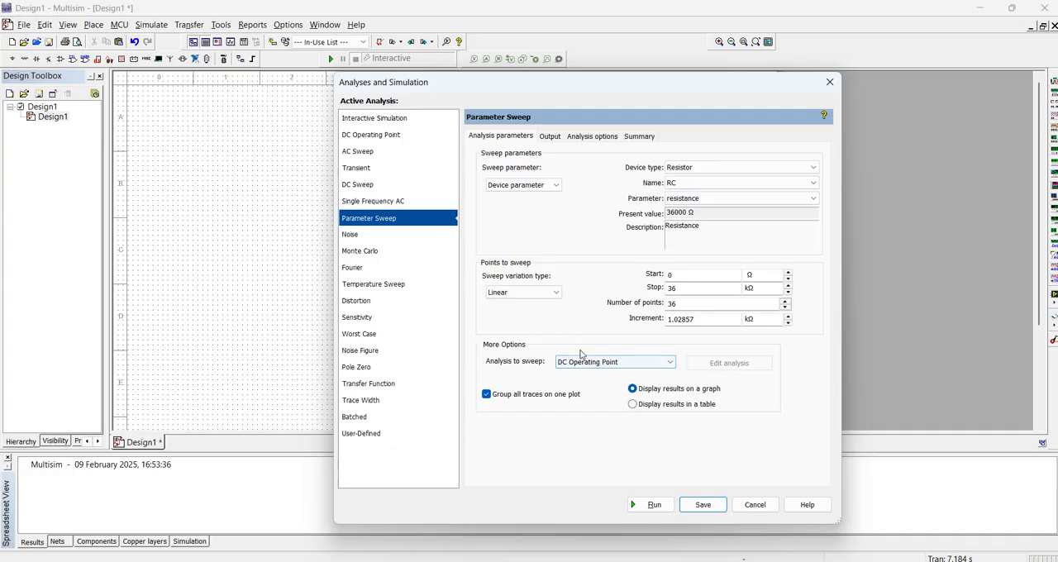
Select only the RC current, I(RC), as the sweep's output variable and save the analysis settings
{"action": "left_click", "coordinate": [546, 137]}
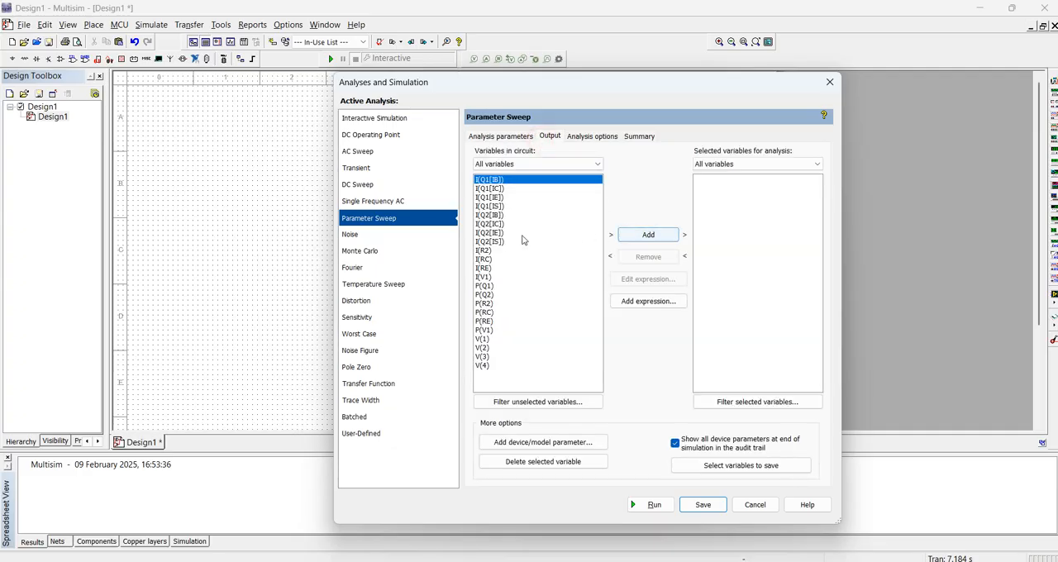
{"action": "double_click", "coordinate": [485, 260]}
{"action": "left_click", "coordinate": [647, 234]}
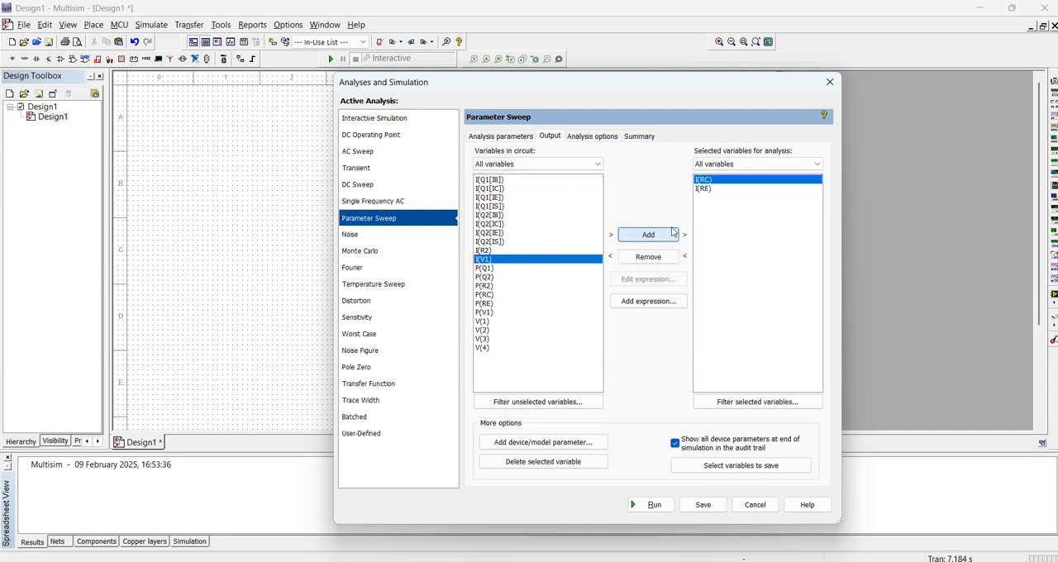
{"action": "left_click", "coordinate": [710, 188]}
{"action": "left_click", "coordinate": [635, 256]}
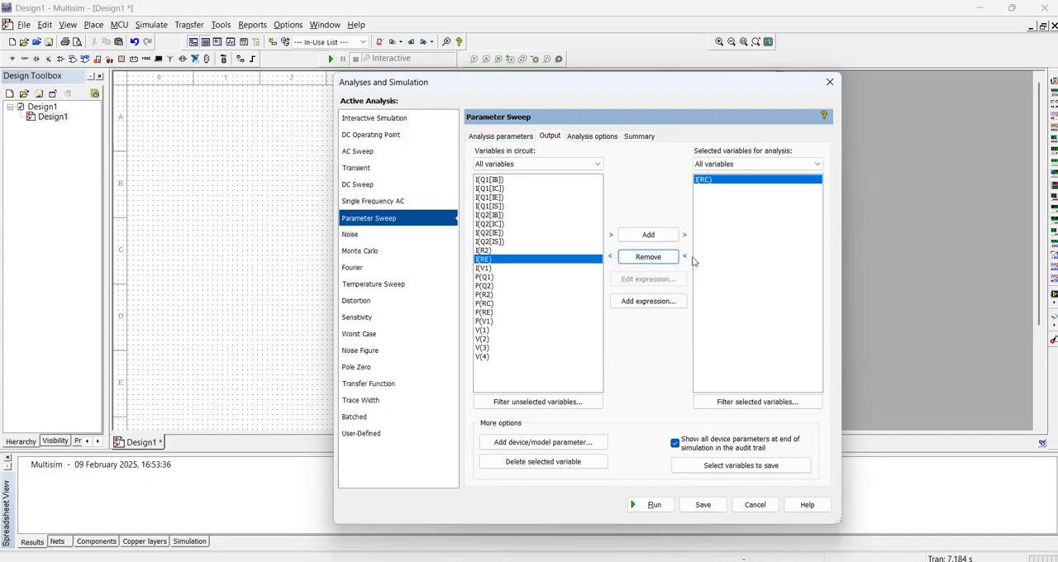
{"action": "left_click", "coordinate": [703, 505]}
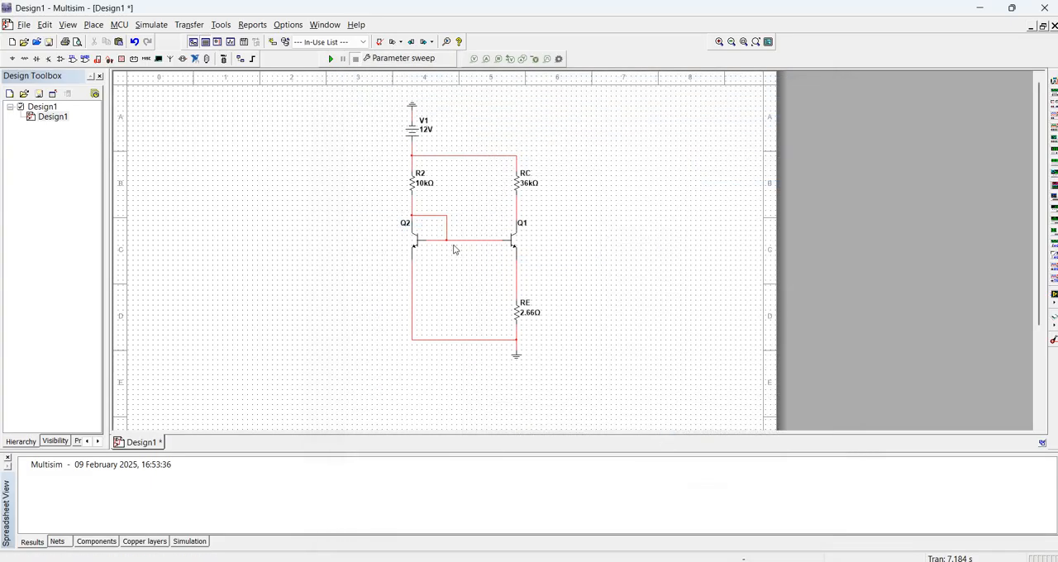
Run the parameter sweep and show the grid on the resulting current versus resistance graph
{"action": "left_click", "coordinate": [330, 58]}
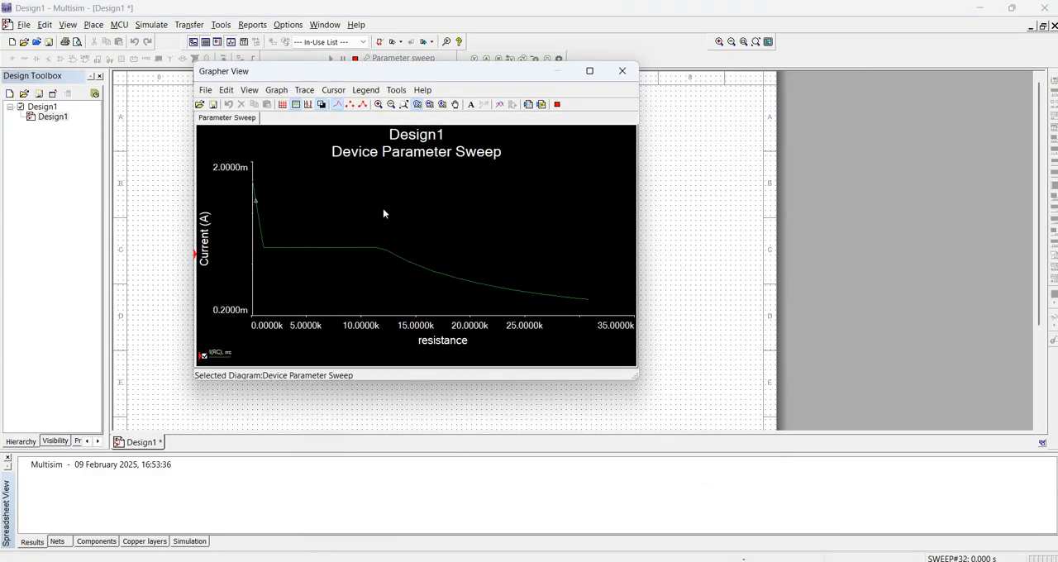
{"action": "left_click", "coordinate": [336, 248]}
{"action": "left_click", "coordinate": [282, 104]}
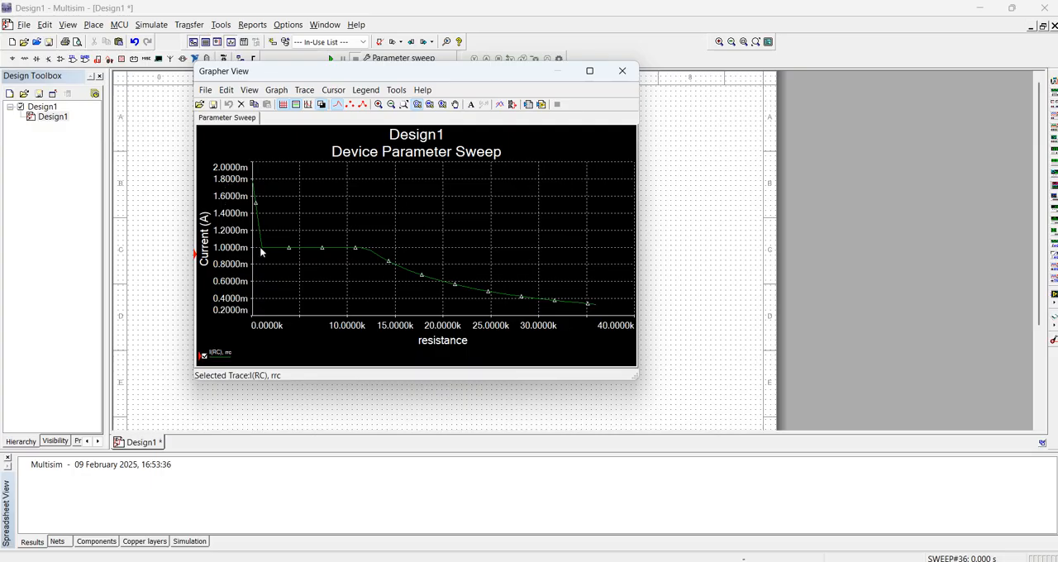
Show the graph cursors with their readout beside the plot and trace I(RC) between 0 and about 2.4 kΩ
{"action": "left_click", "coordinate": [322, 106]}
{"action": "left_click_drag", "start_coordinate": [275, 260], "coordinate": [705, 238]}
{"action": "left_click_drag", "start_coordinate": [258, 166], "coordinate": [263, 163]}
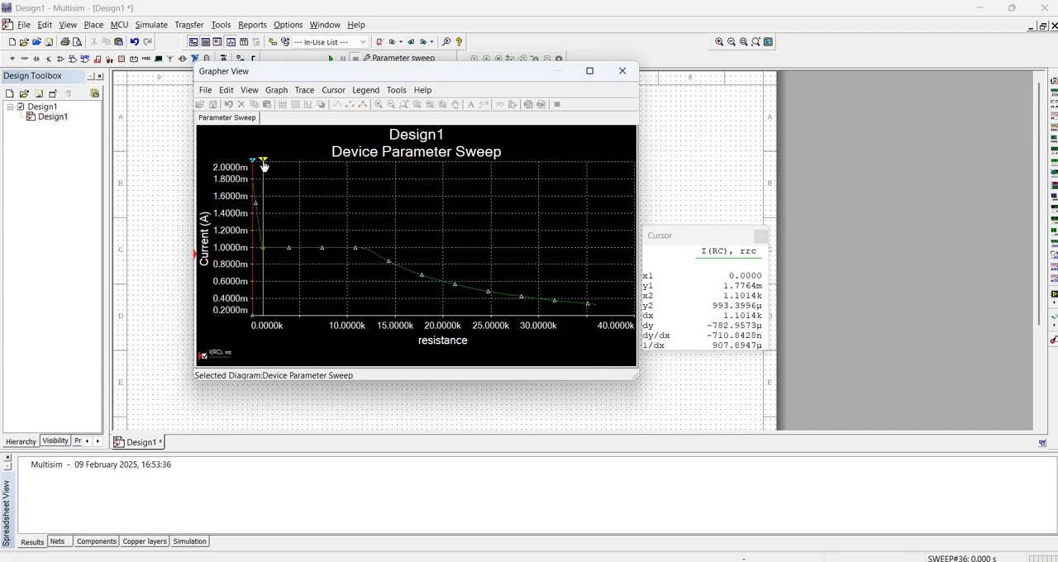
{"action": "left_click_drag", "start_coordinate": [263, 163], "coordinate": [276, 239]}
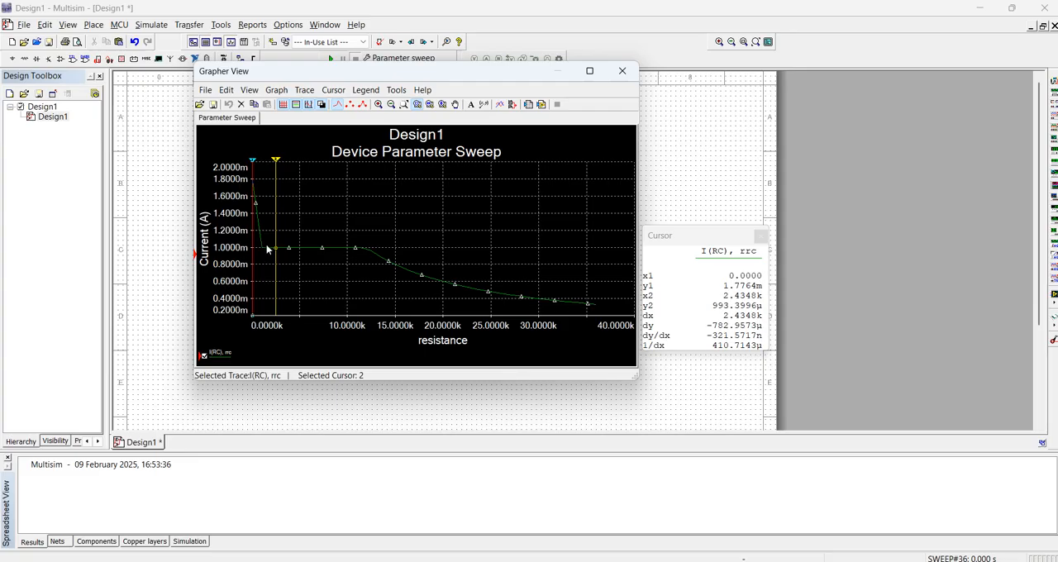
{"action": "left_click_drag", "start_coordinate": [275, 159], "coordinate": [266, 164]}
{"action": "mouse_move", "coordinate": [256, 167]}
{"action": "left_mouse_down"}
{"action": "mouse_move", "coordinate": [267, 166]}
{"action": "mouse_move", "coordinate": [250, 175]}
{"action": "left_mouse_up"}
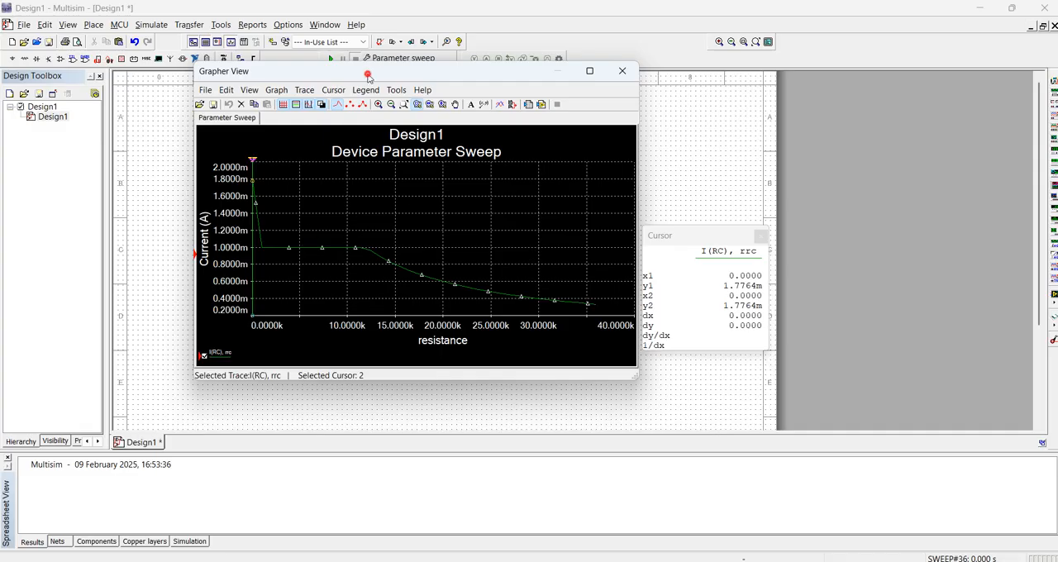
Read the RC current with the second cursor at about 24.75 kΩ, then close the graph window
{"action": "left_click_drag", "start_coordinate": [367, 76], "coordinate": [394, 100]}
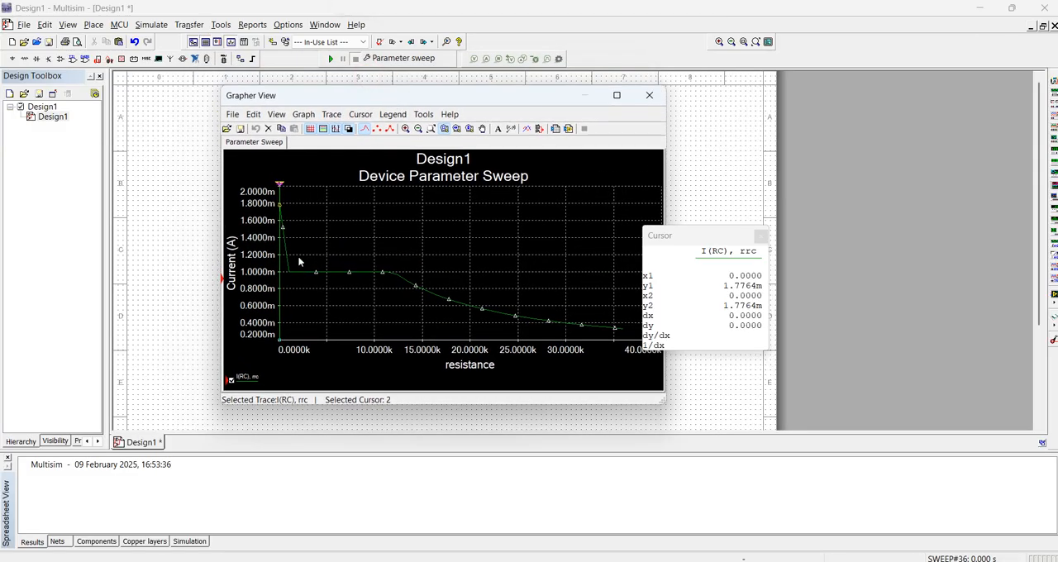
{"action": "left_click_drag", "start_coordinate": [280, 186], "coordinate": [517, 296]}
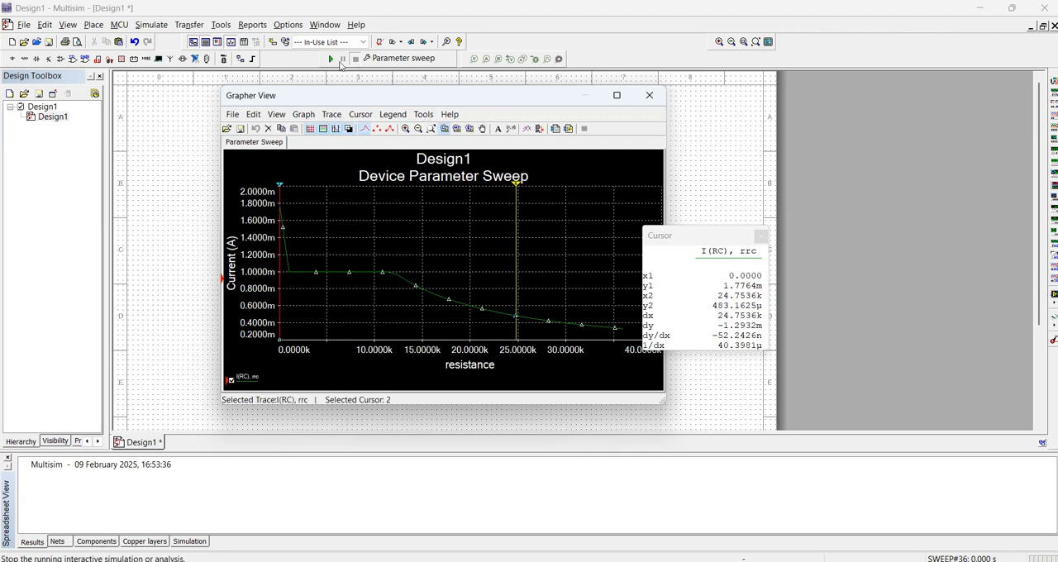
{"action": "left_click", "coordinate": [649, 96]}
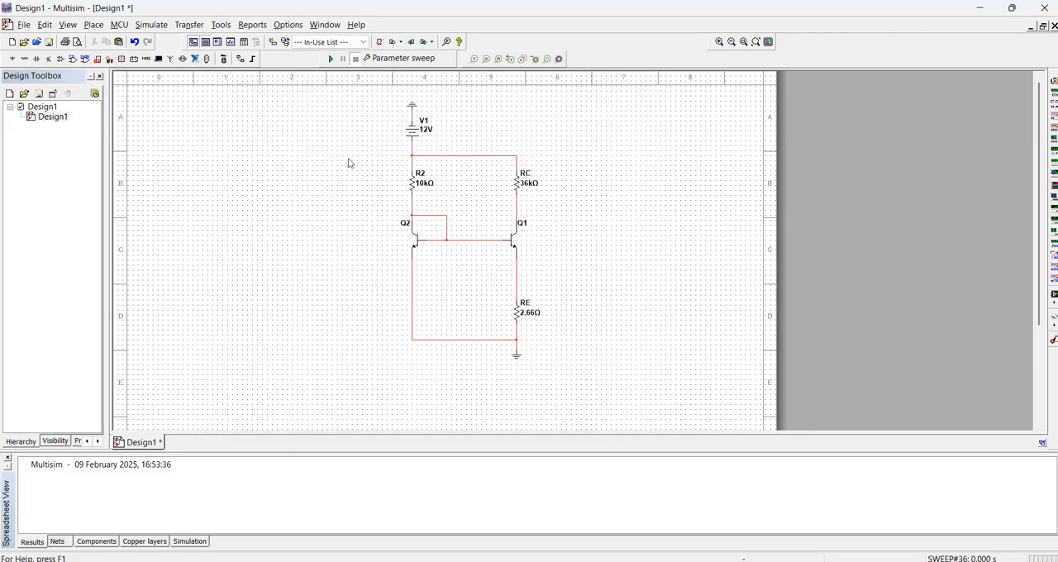